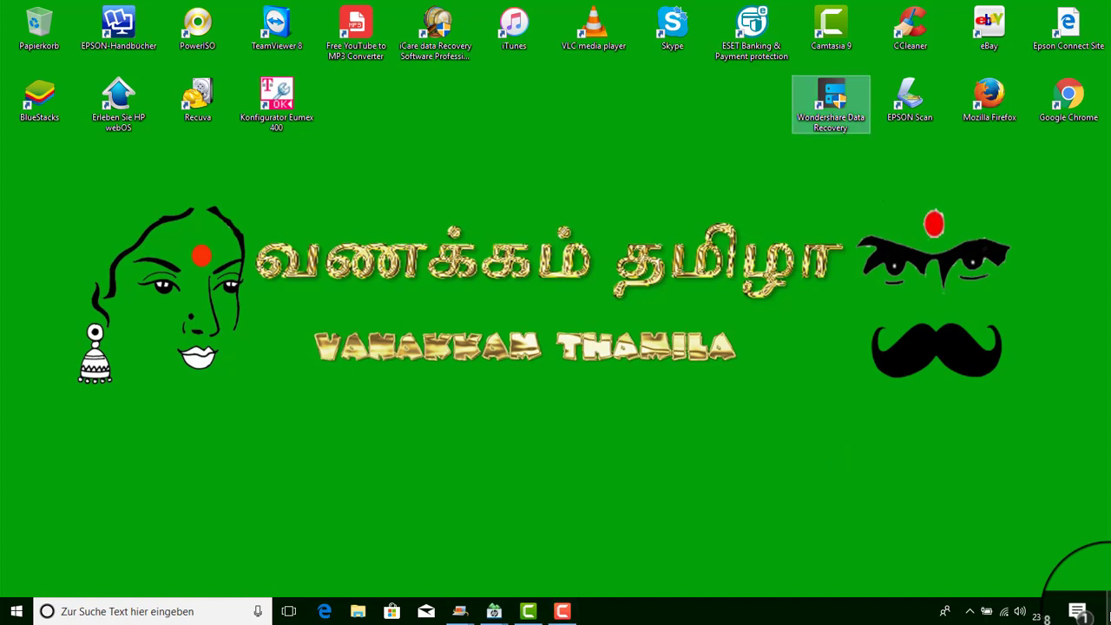
click(1078, 611)
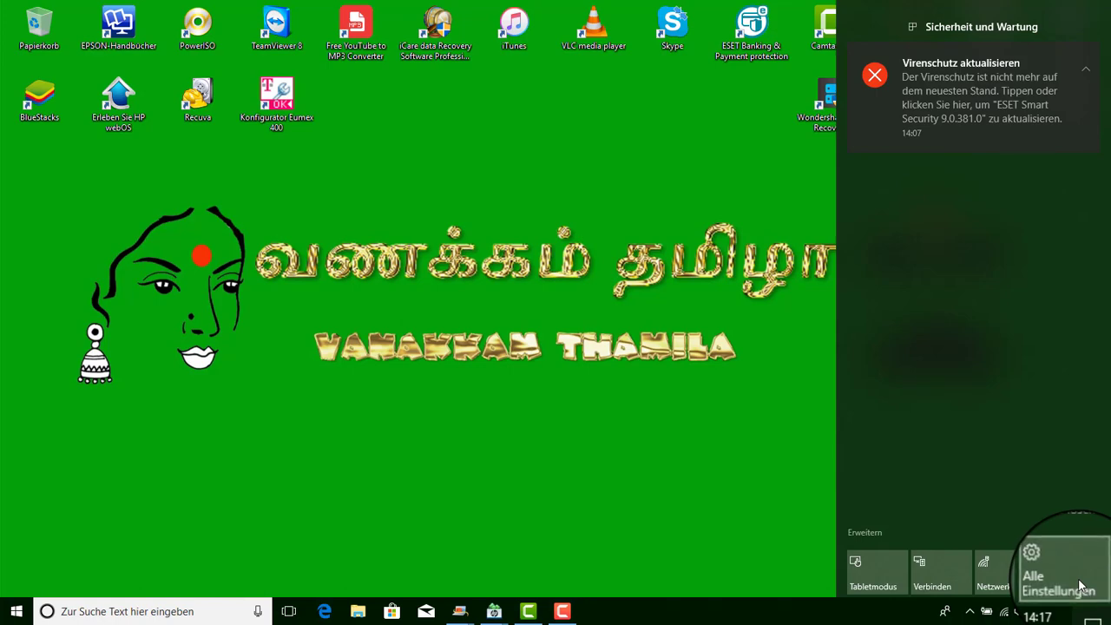
click(1080, 587)
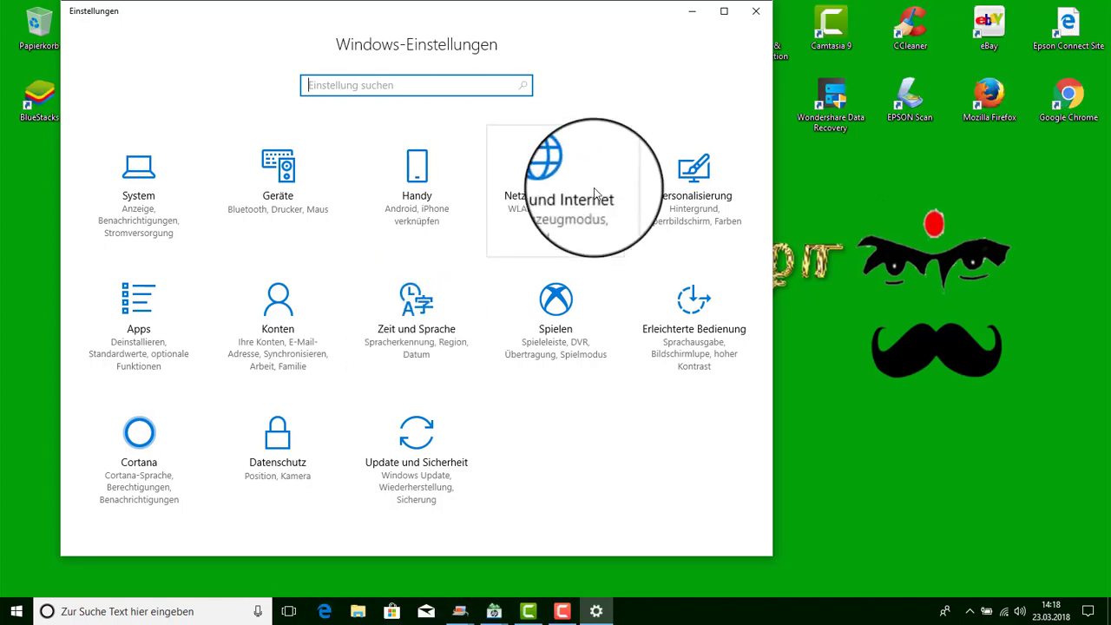
click(750, 14)
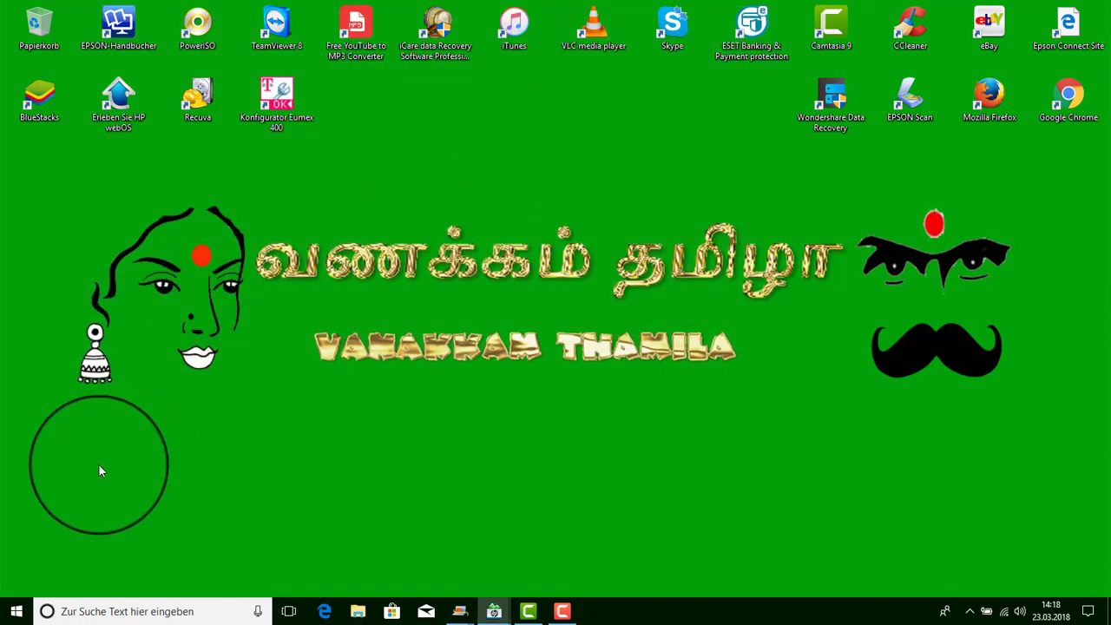
- Open the Windows settings and go to Region und Sprache under Zeit und Sprache
right_click(18, 611)
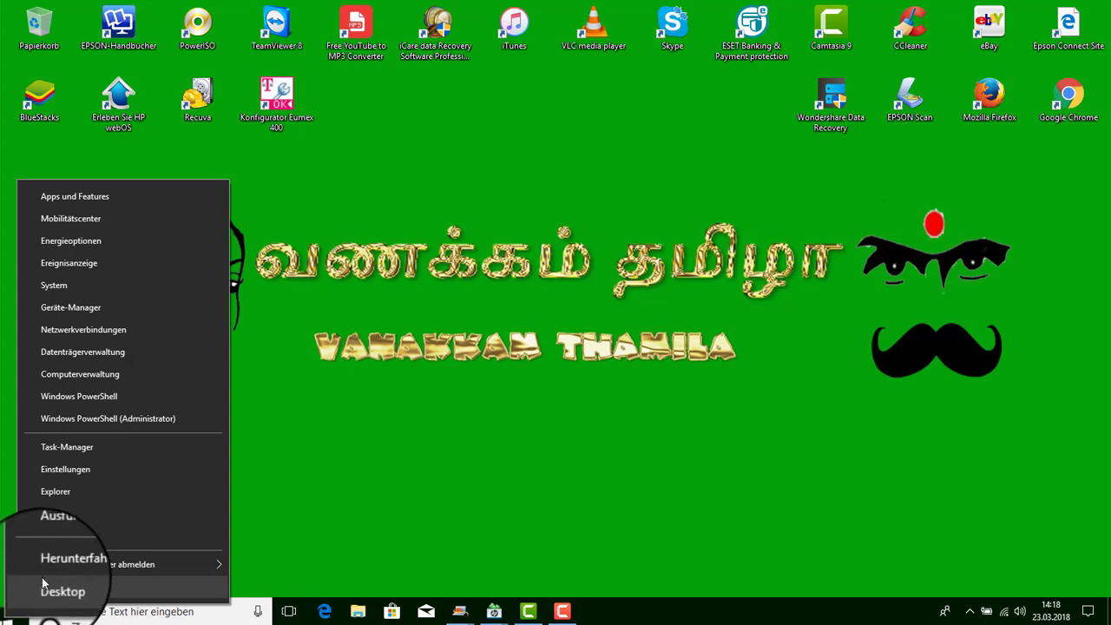
mouse_move(49, 567)
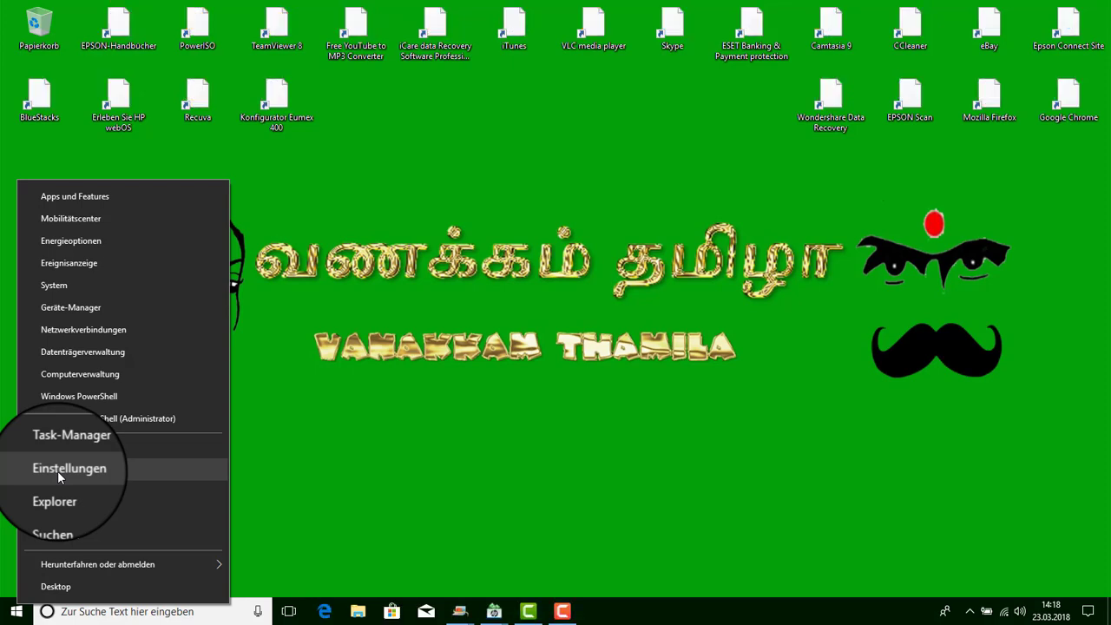
click(57, 471)
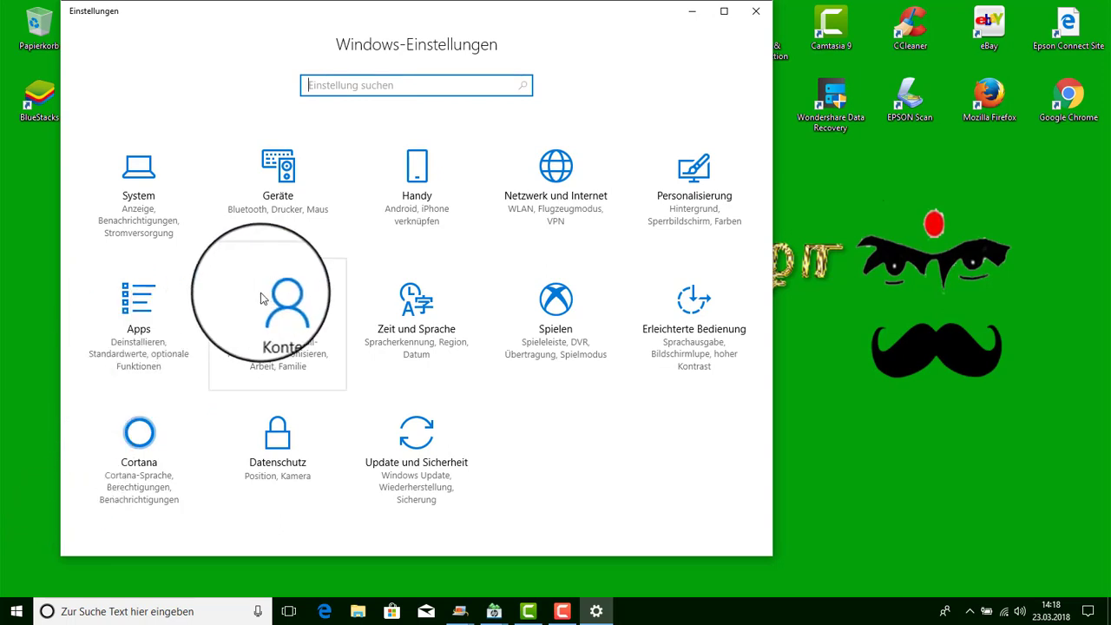
click(419, 312)
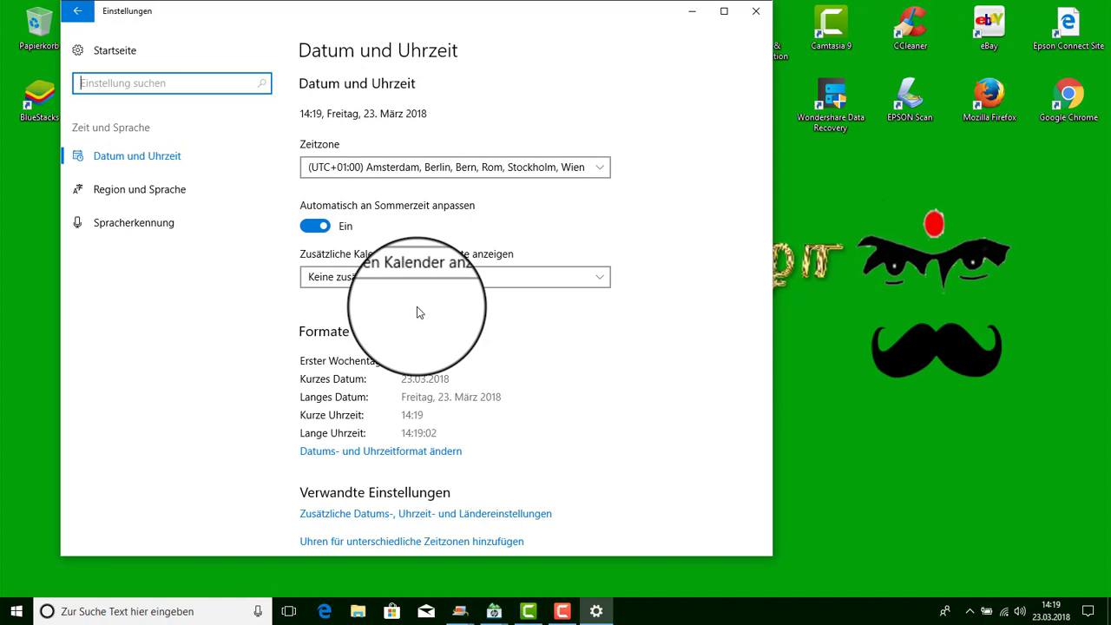
click(168, 191)
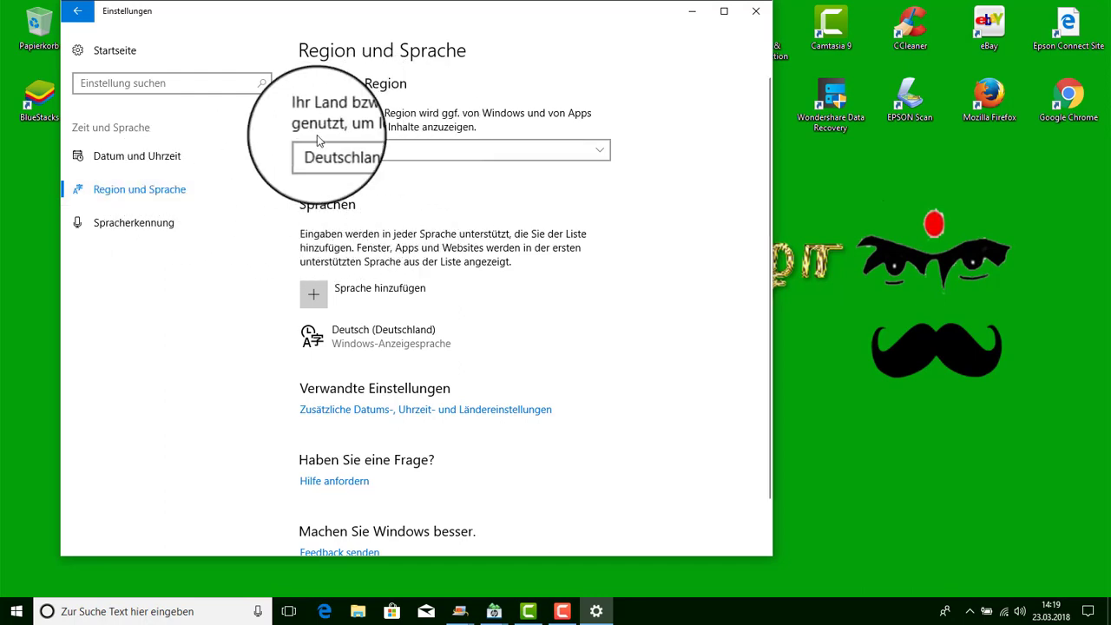
- Add English (United Kingdom) to the list of Windows languages
click(318, 293)
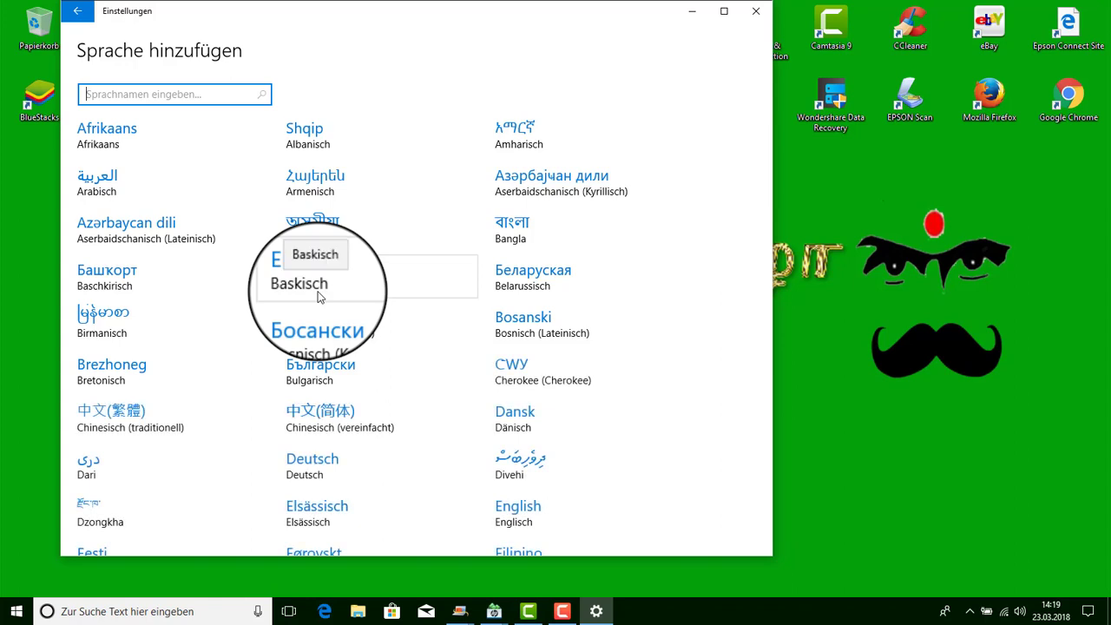
click(510, 516)
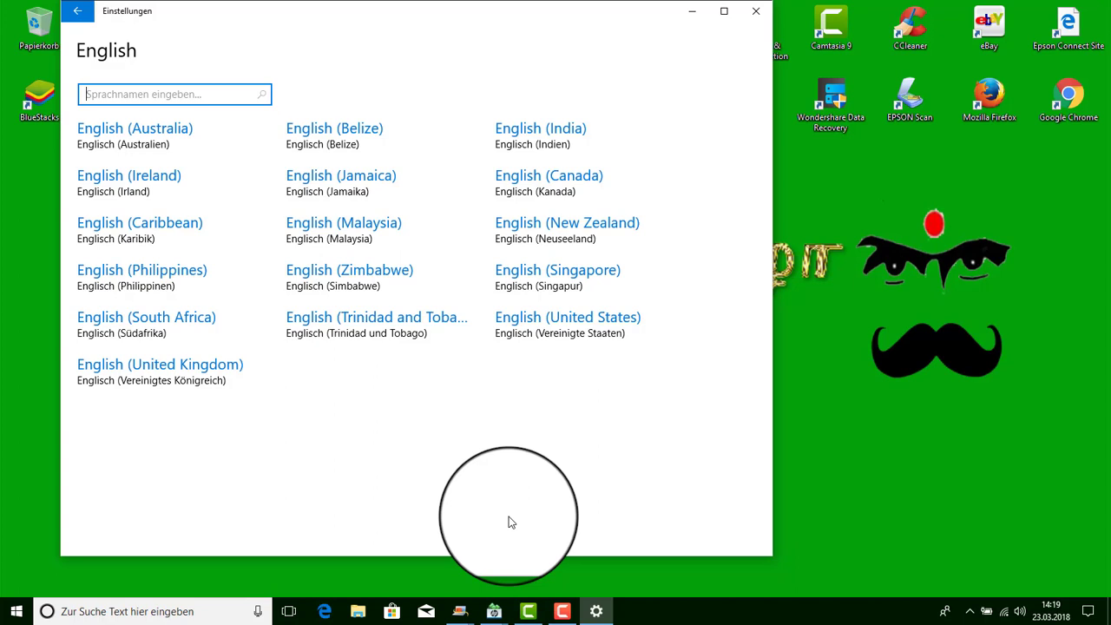
click(158, 379)
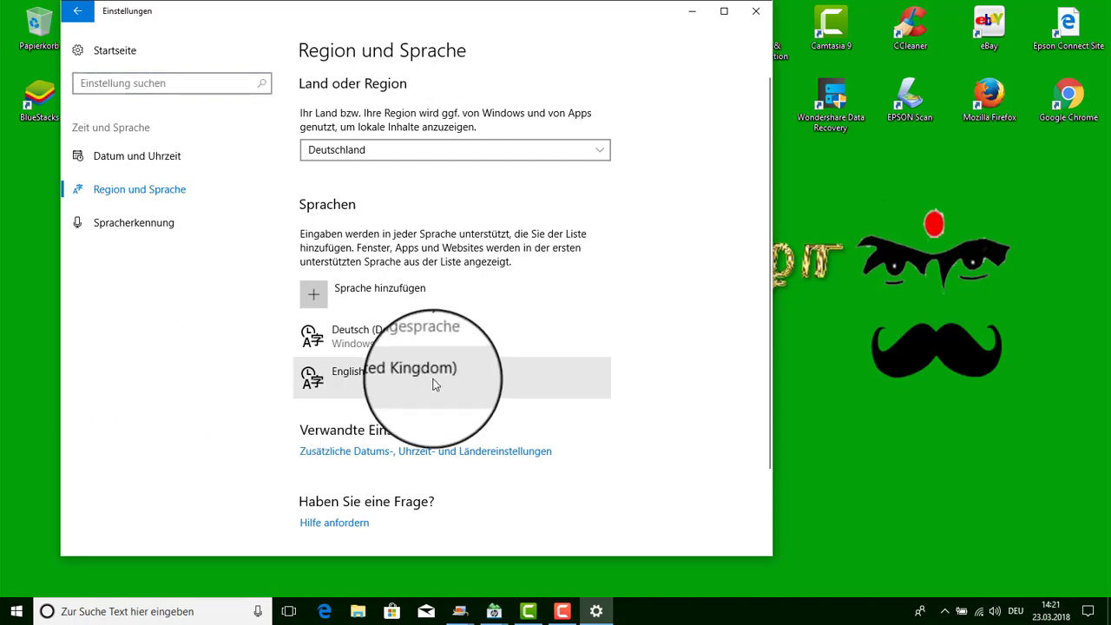
- Make English (United Kingdom) the default language and close the settings window
click(435, 385)
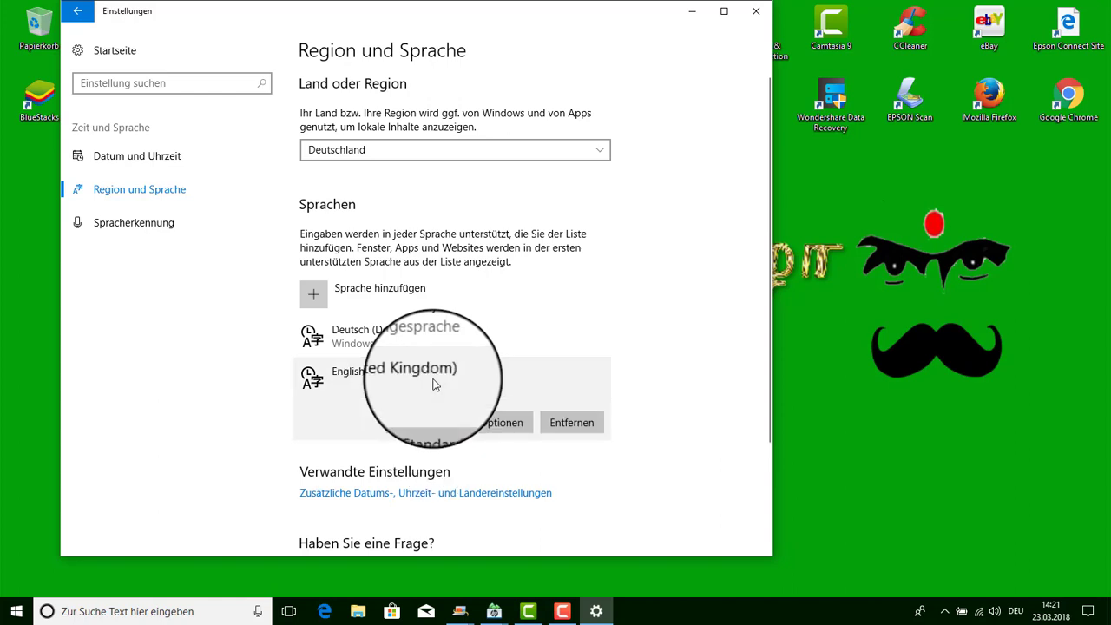
click(418, 423)
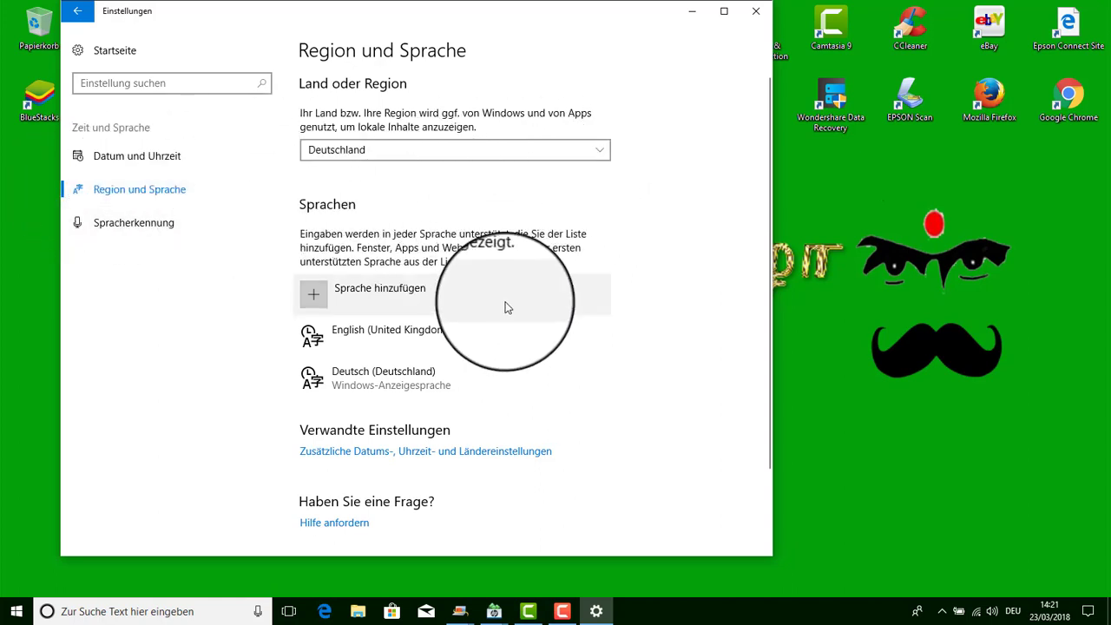
click(413, 338)
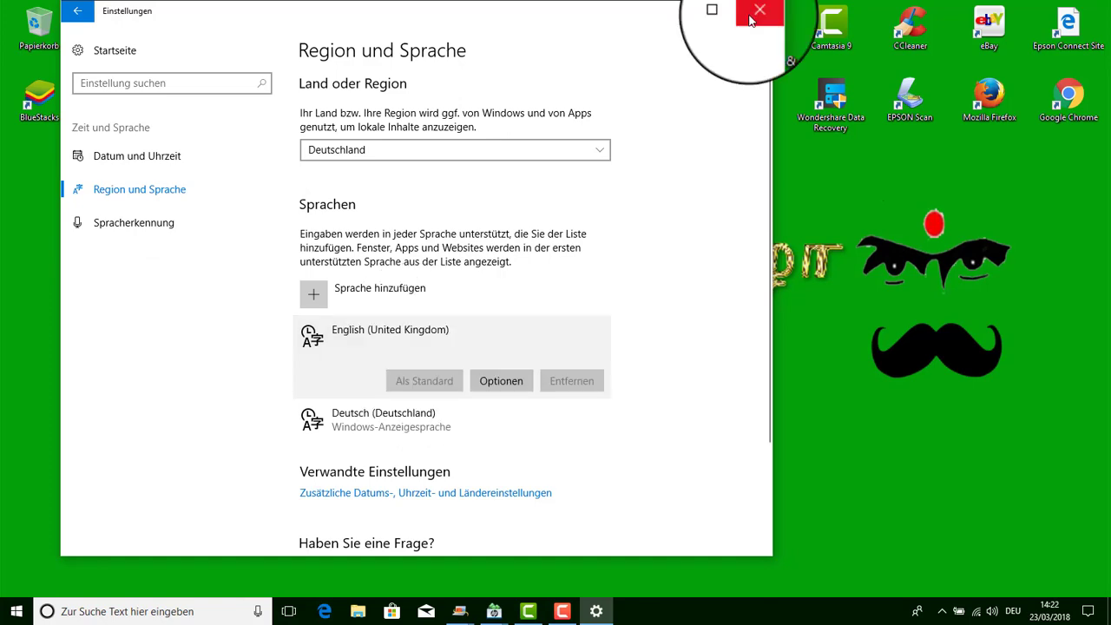
click(756, 11)
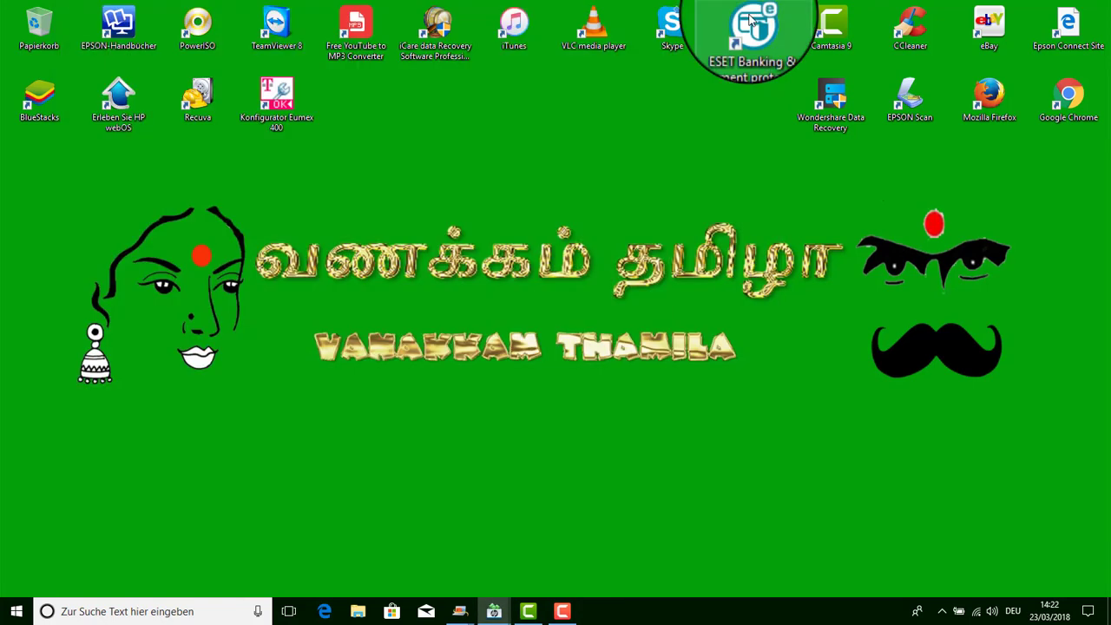
- Refresh the desktop and open the Start menu
right_click(420, 166)
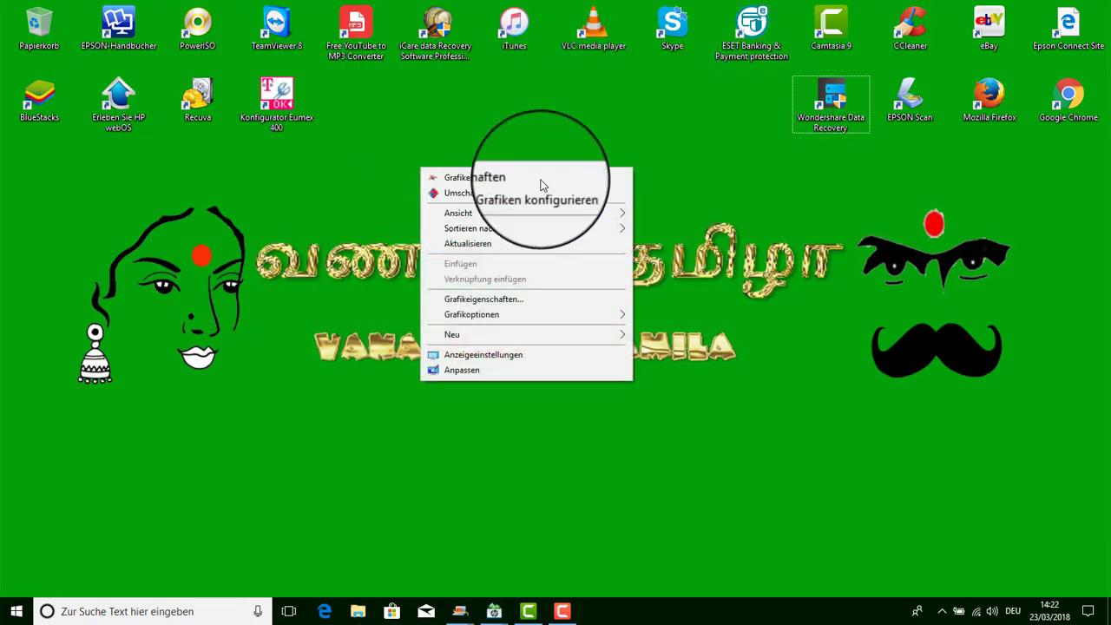
click(527, 248)
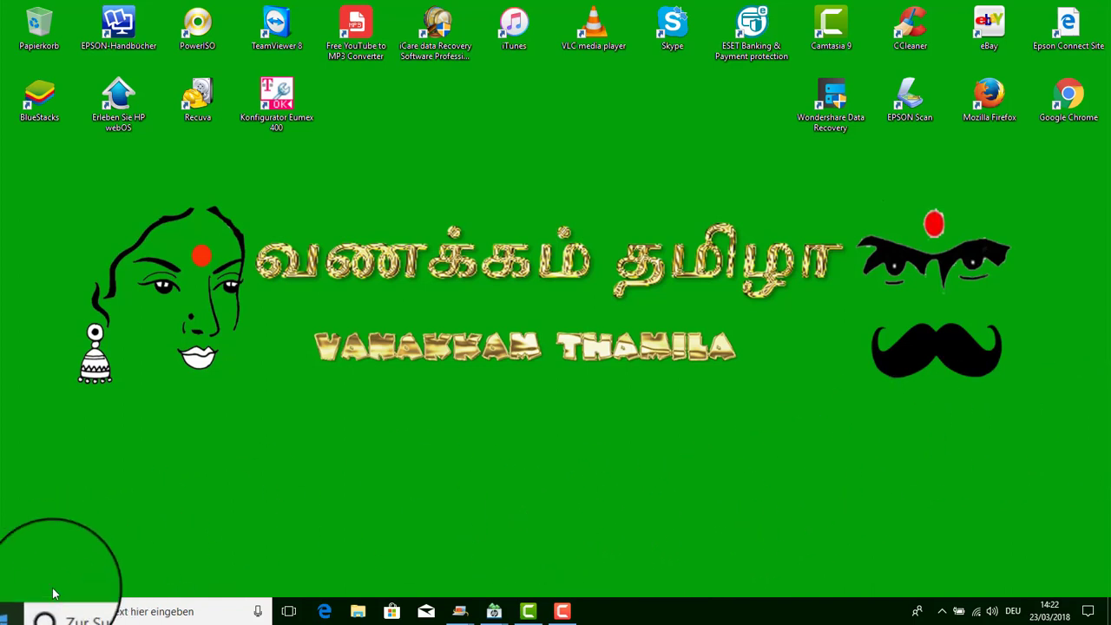
click(7, 612)
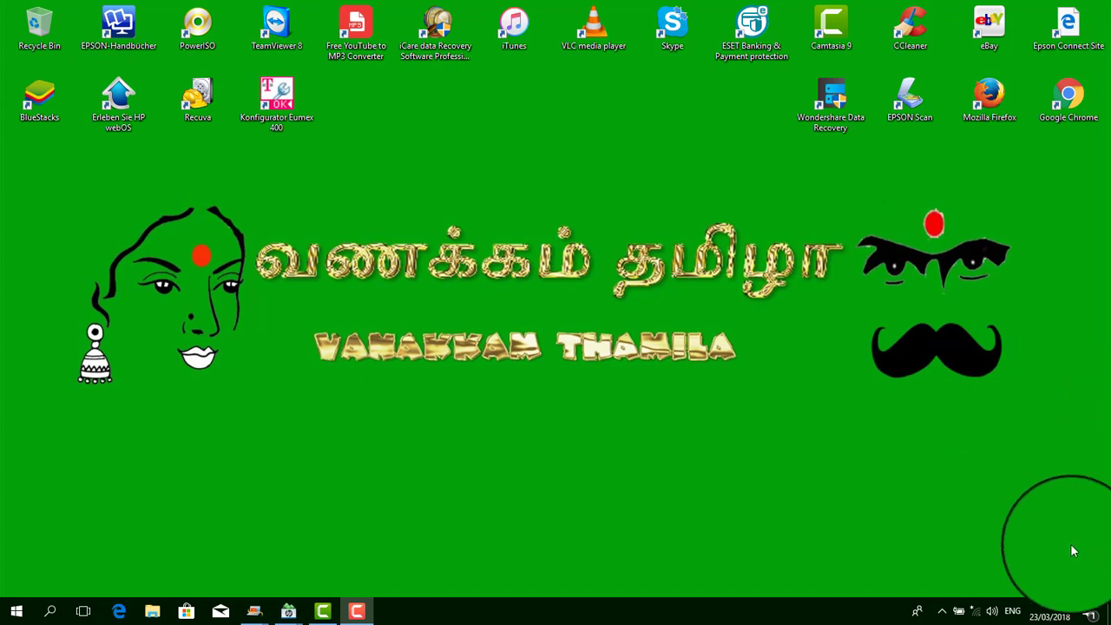
- Examine the notification centre and the Start menu to check which display language they use
click(1085, 611)
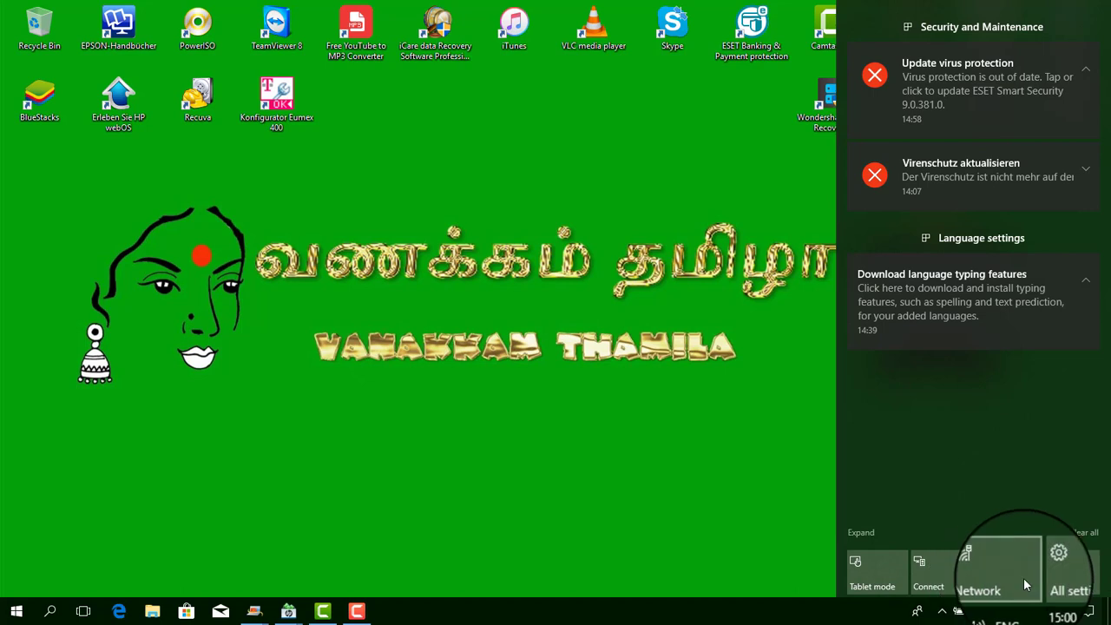
click(675, 531)
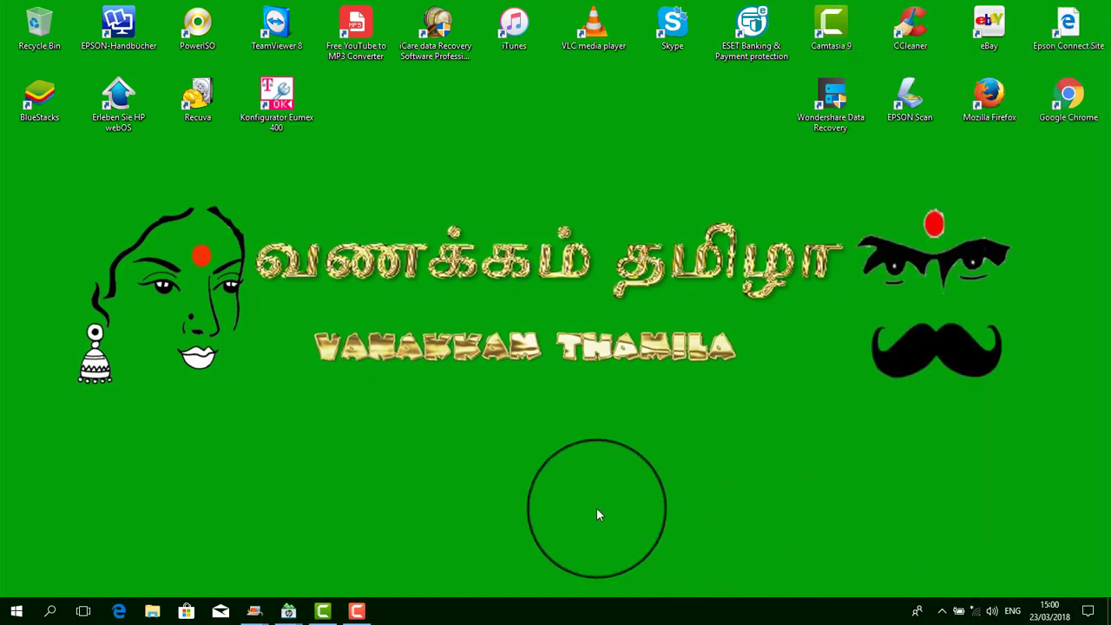
click(17, 613)
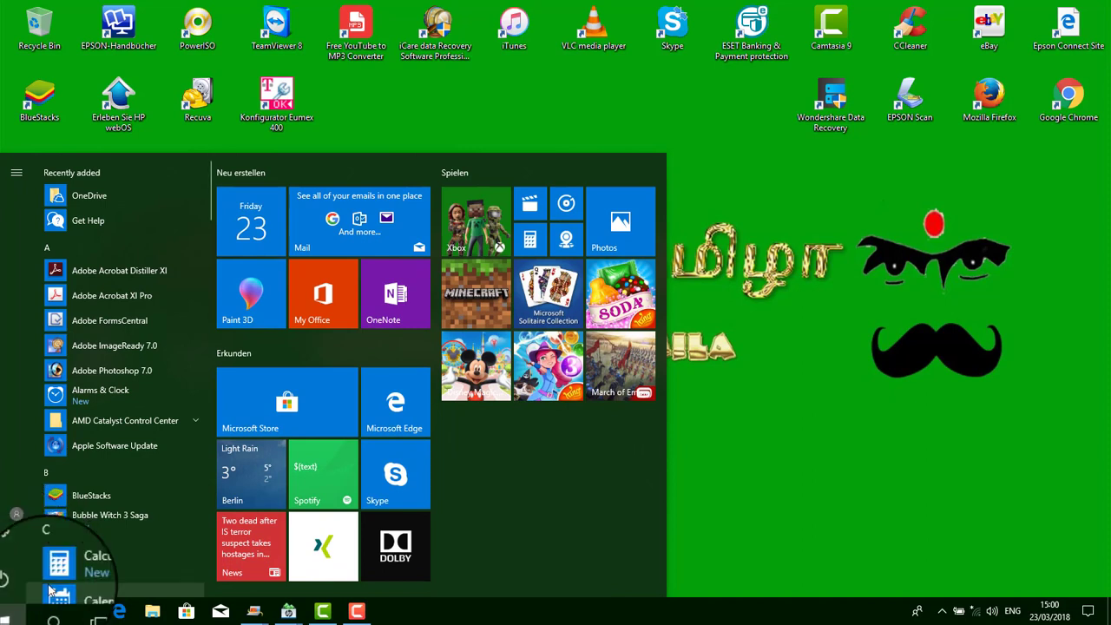
click(702, 406)
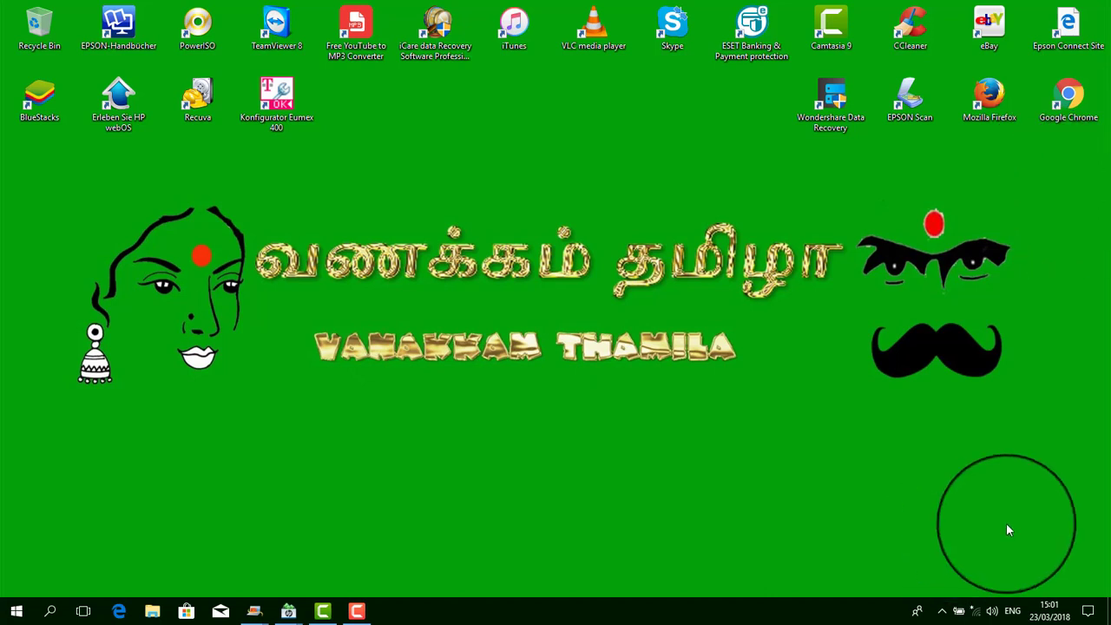
click(1089, 613)
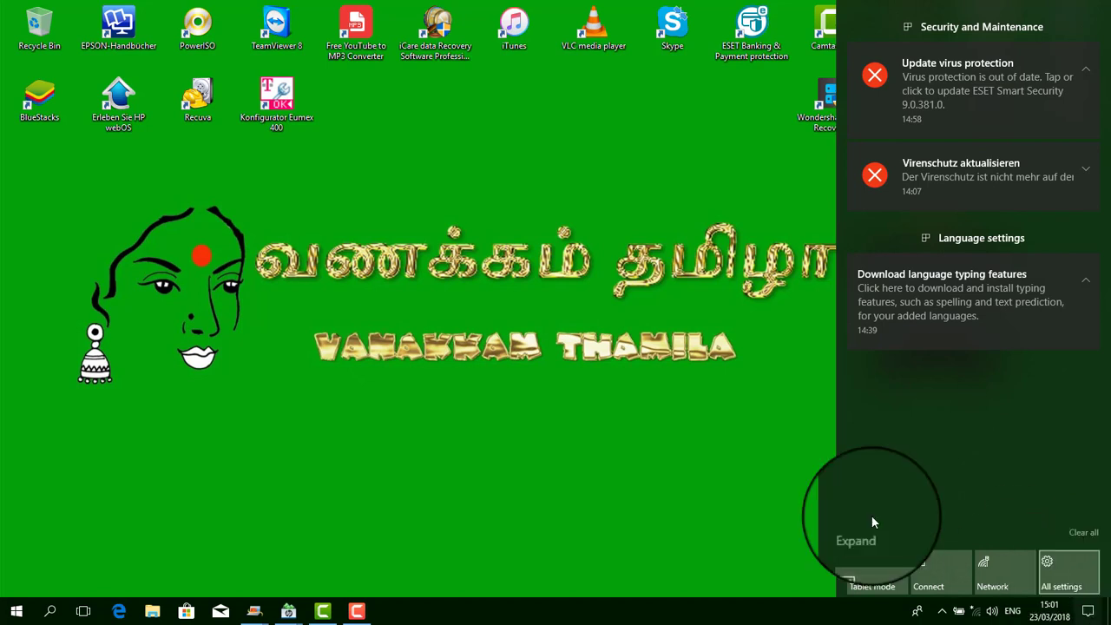
click(699, 499)
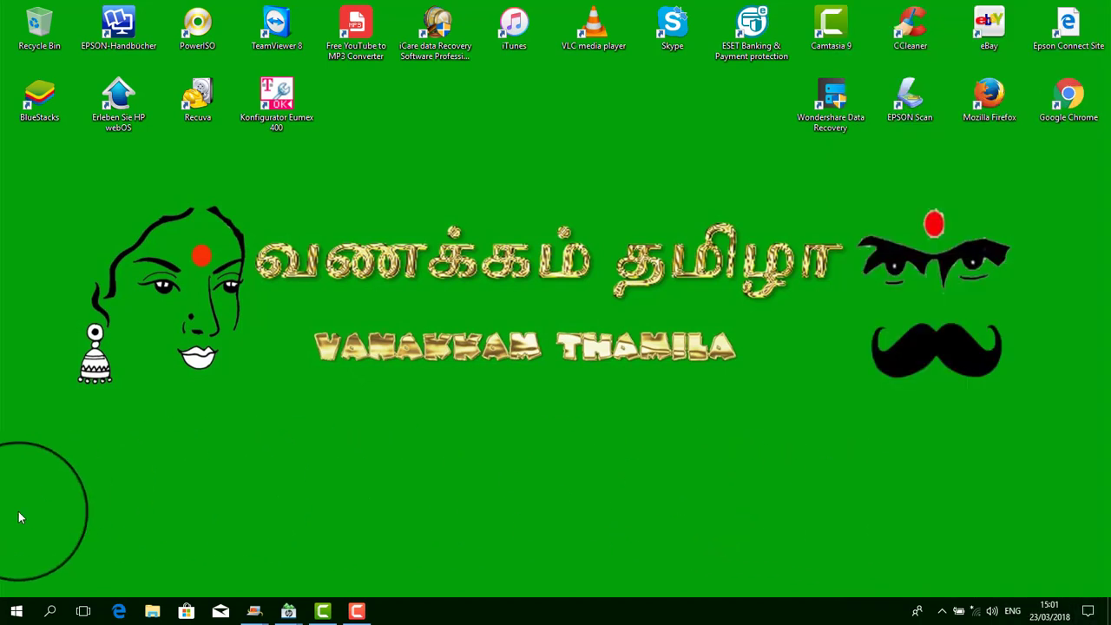
- Open the Windows settings and go to Region & language under Time & Language
right_click(10, 615)
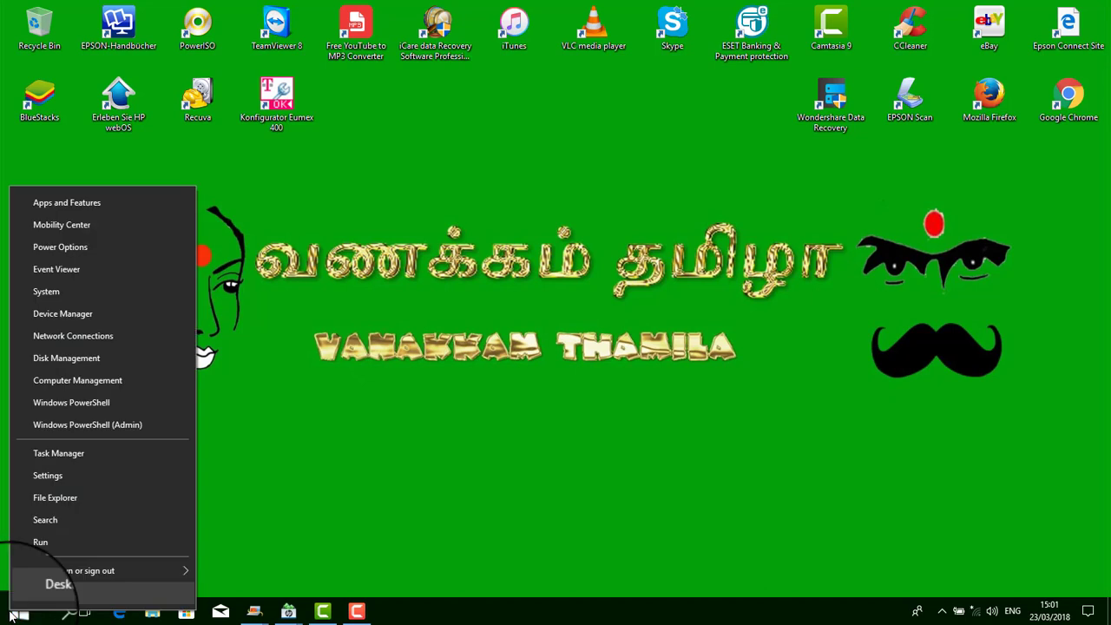
mouse_move(39, 569)
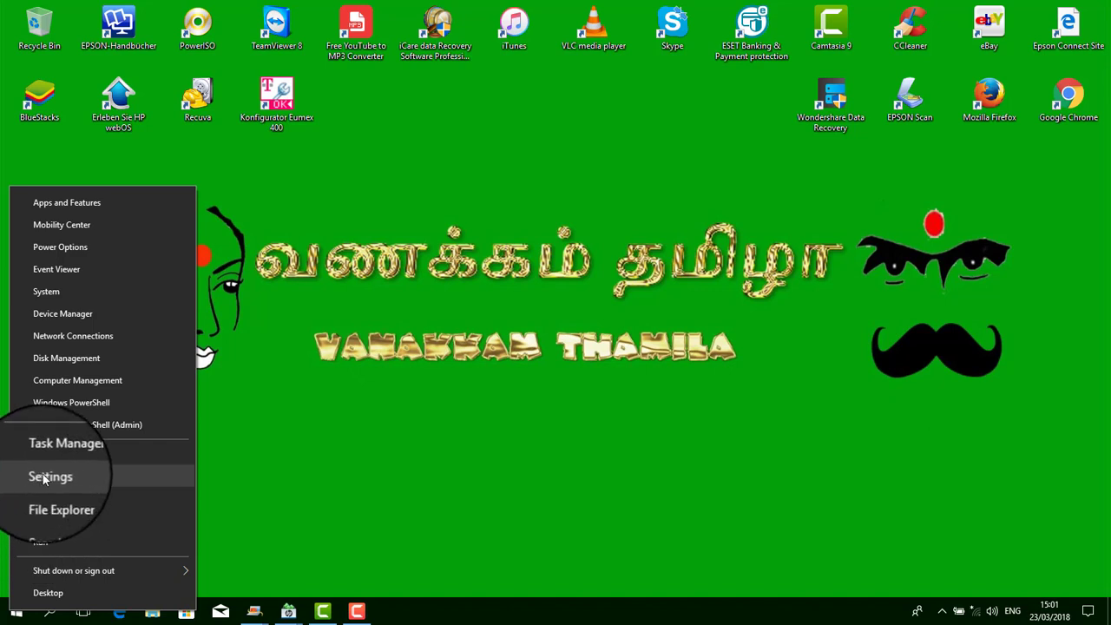
click(43, 476)
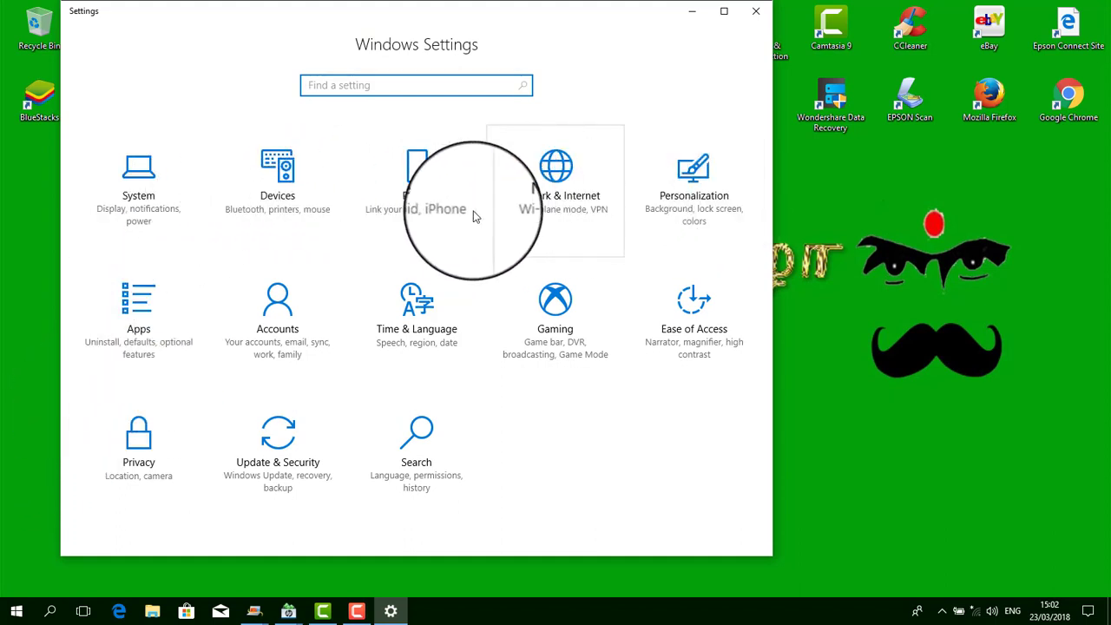
click(408, 332)
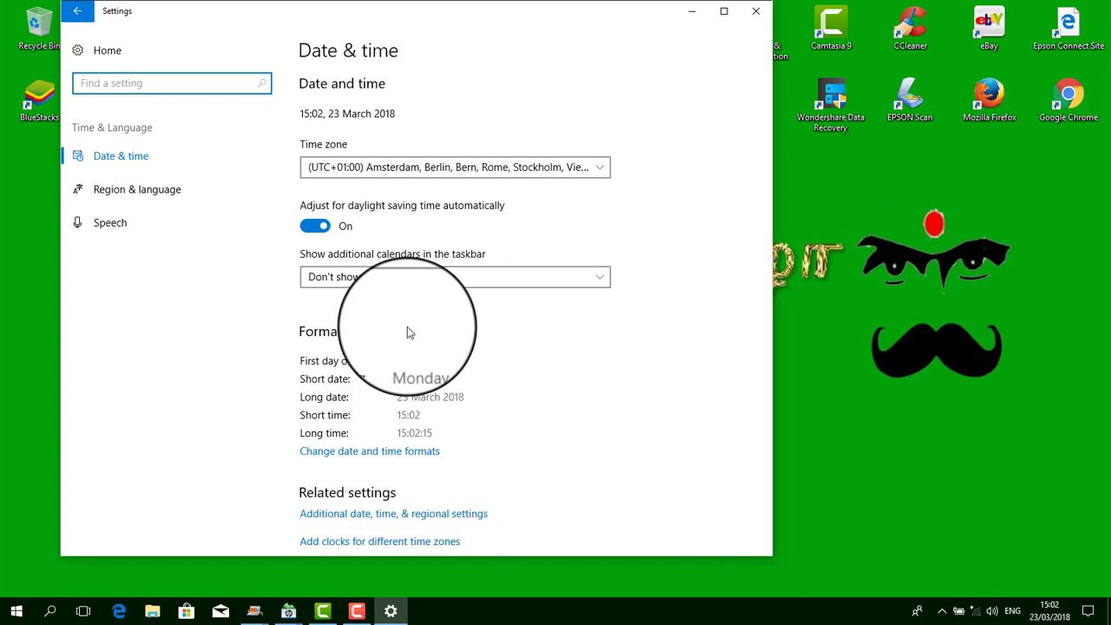
click(151, 191)
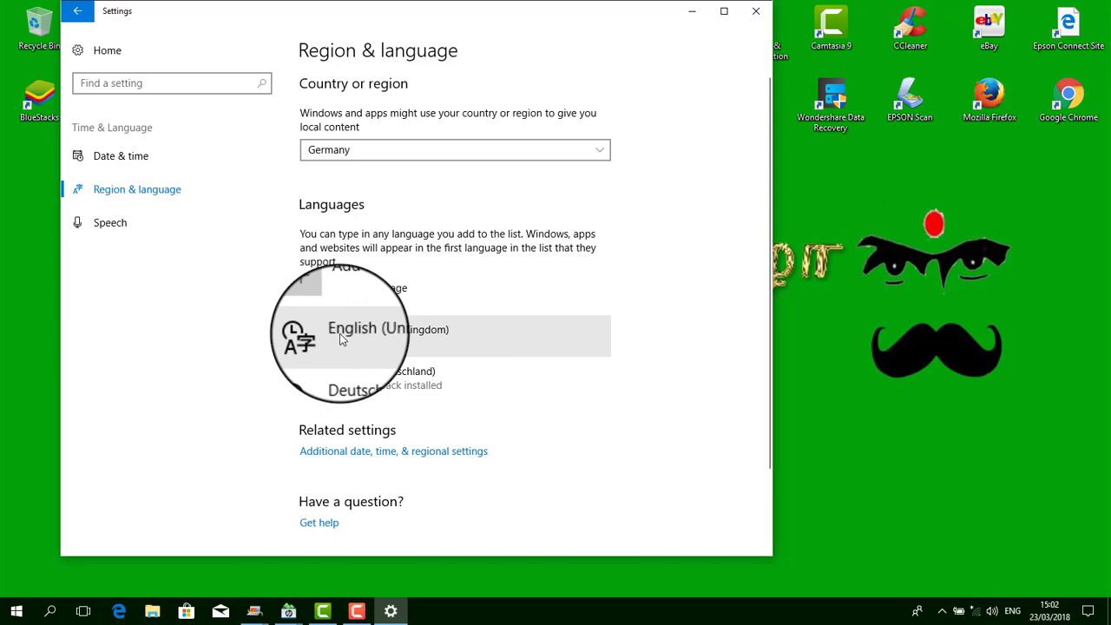
- Add Tamil (India) to the list of Windows languages
click(314, 295)
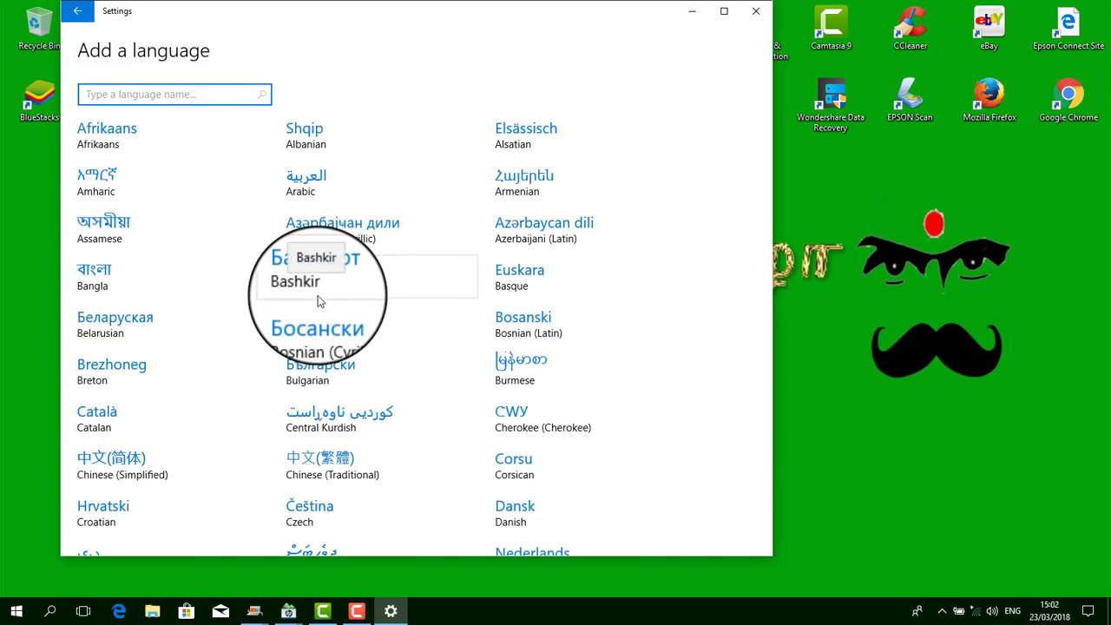
mouse_move(769, 155)
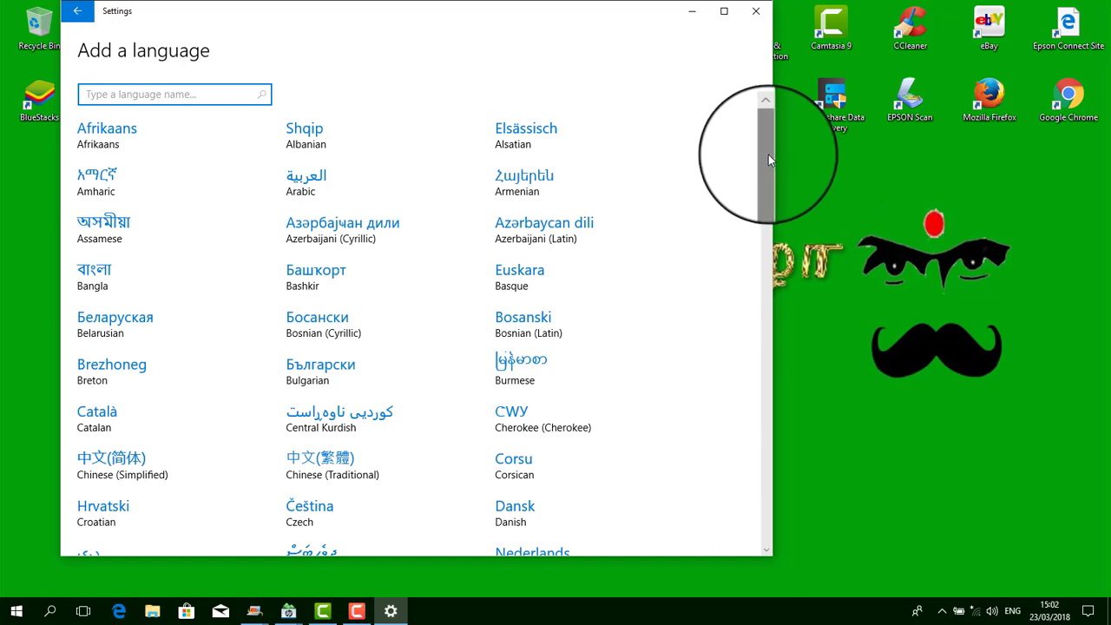
drag(769, 154, 752, 469)
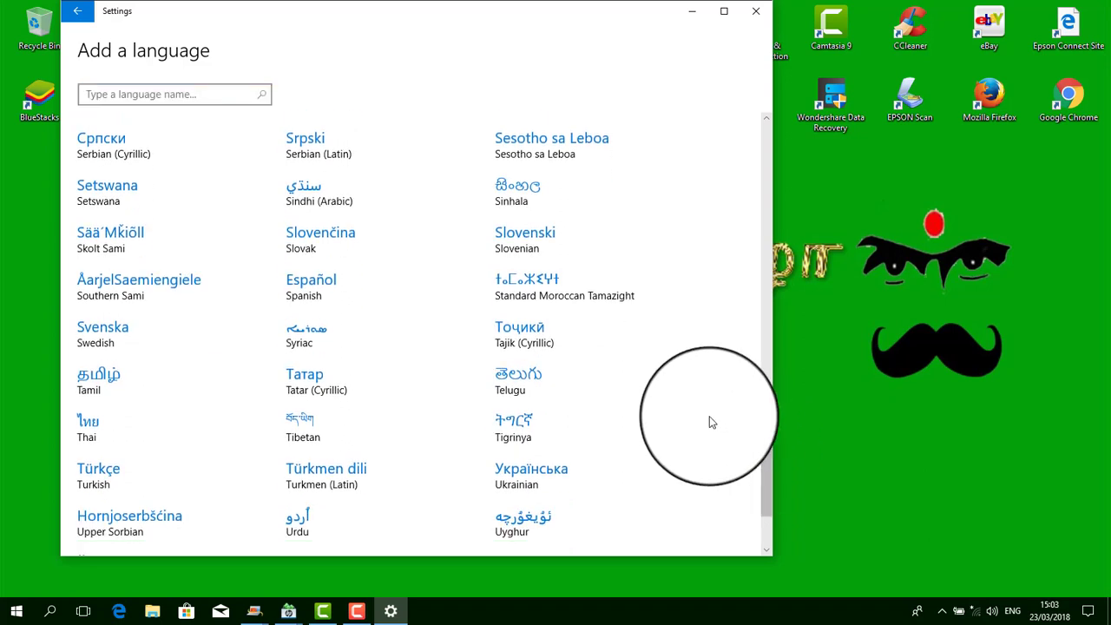
click(103, 388)
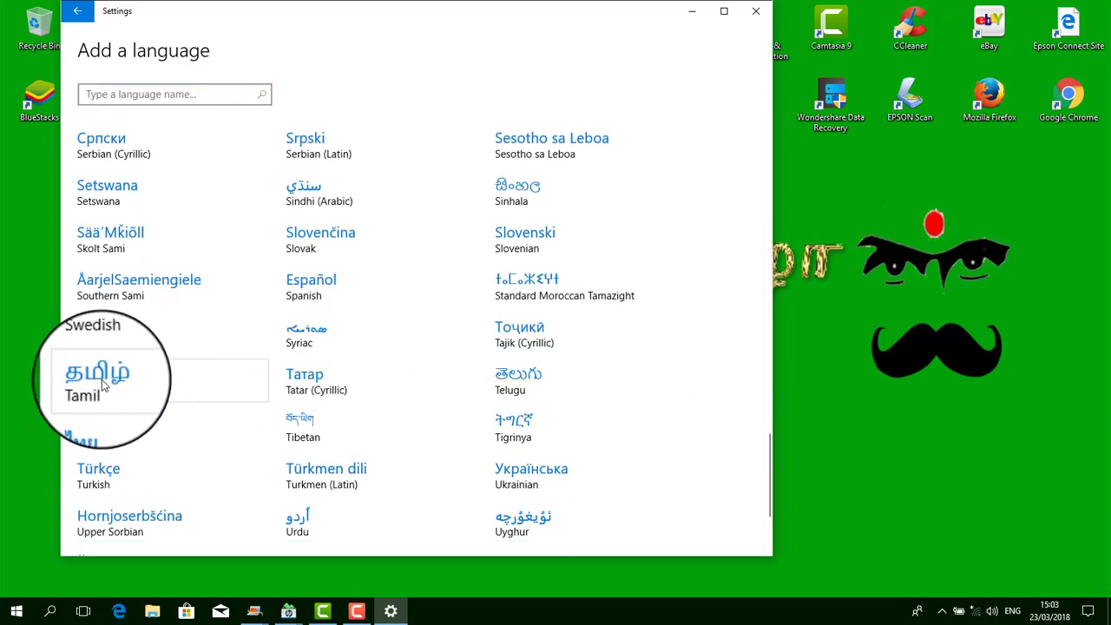
click(101, 379)
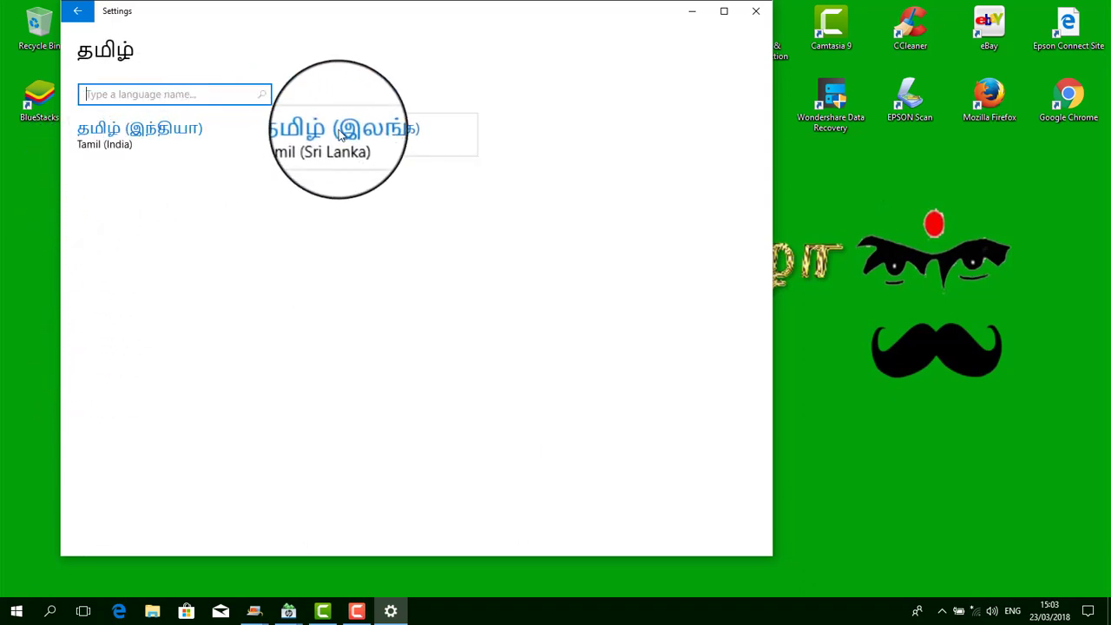
click(146, 142)
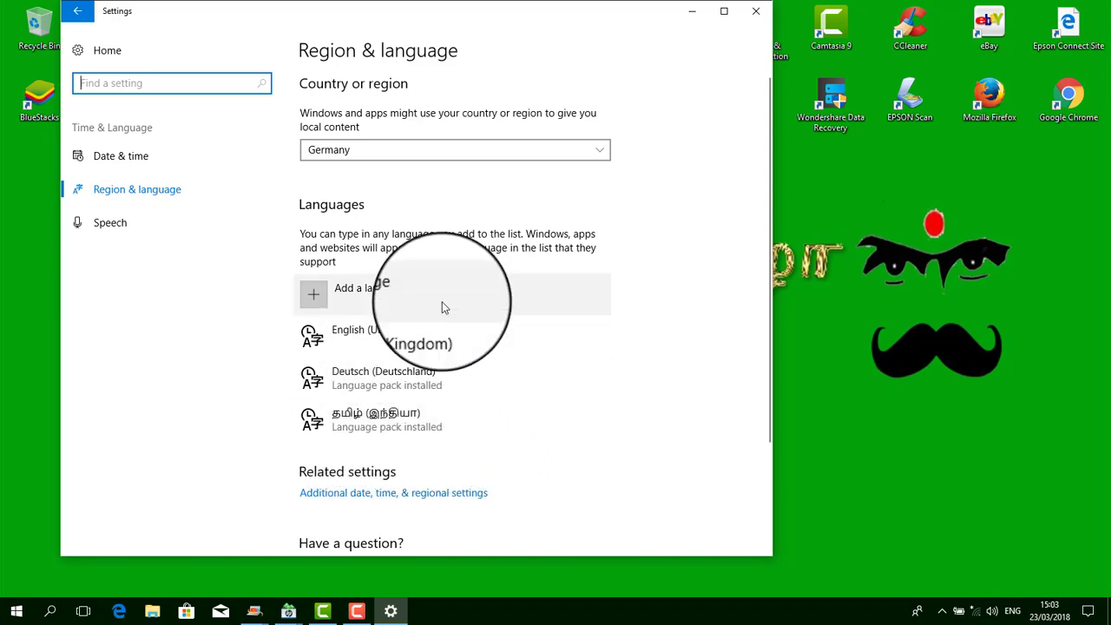
- Set Tamil (India) as the default Windows display language and close the settings
click(393, 423)
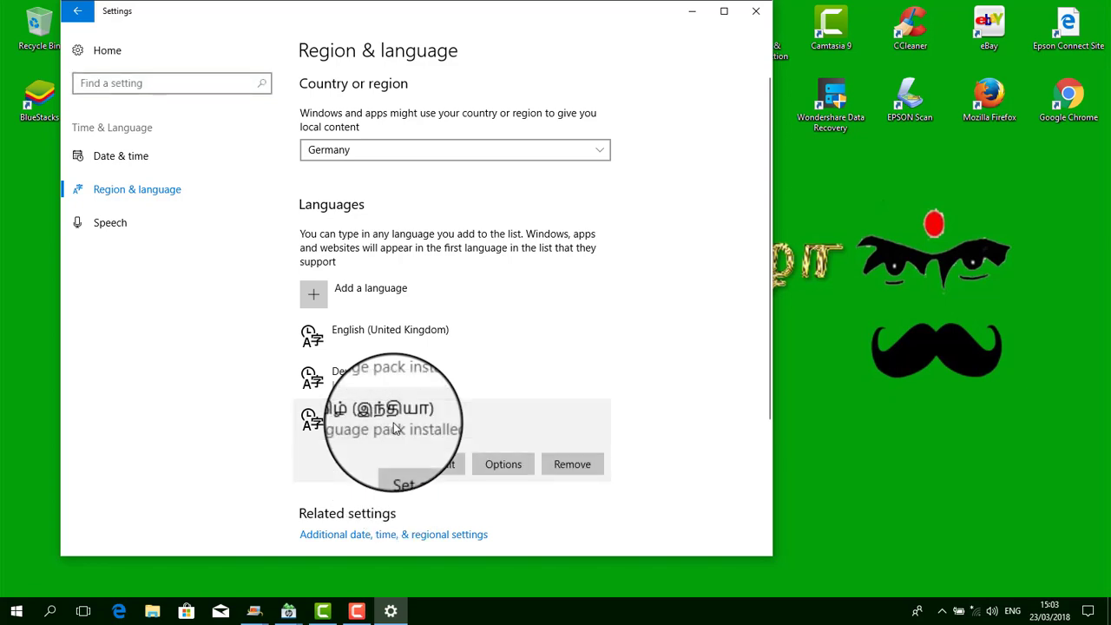
click(441, 467)
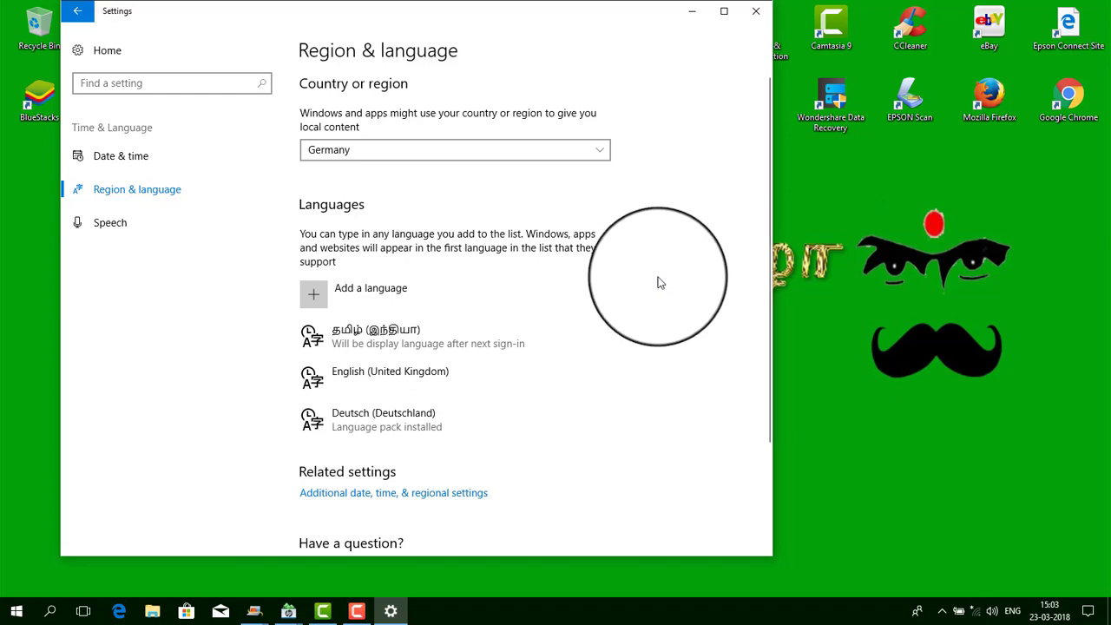
click(826, 191)
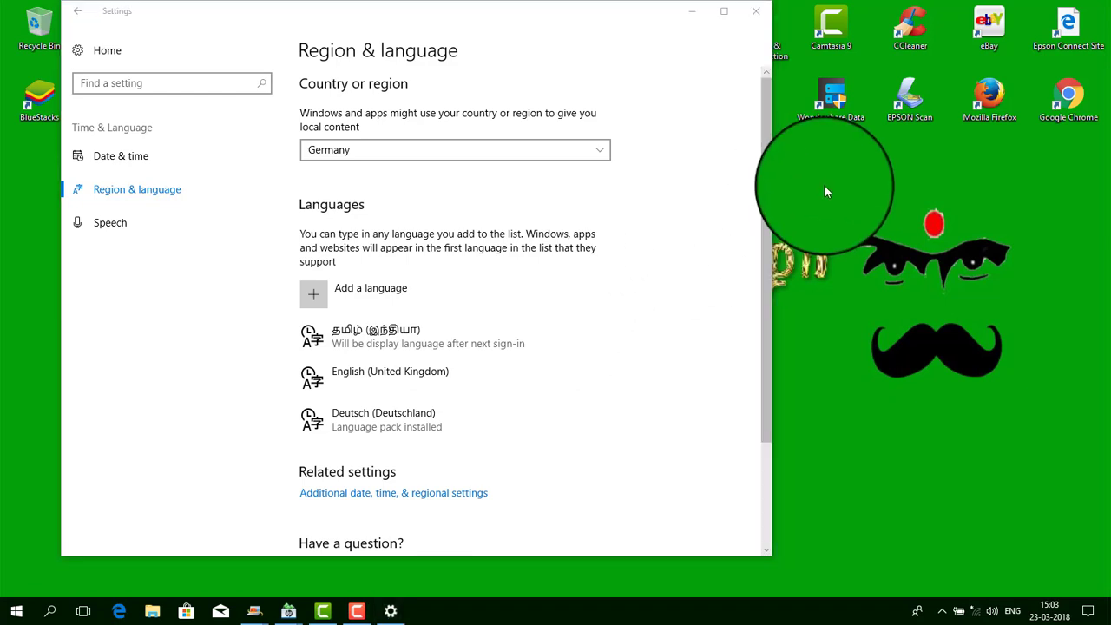
click(753, 7)
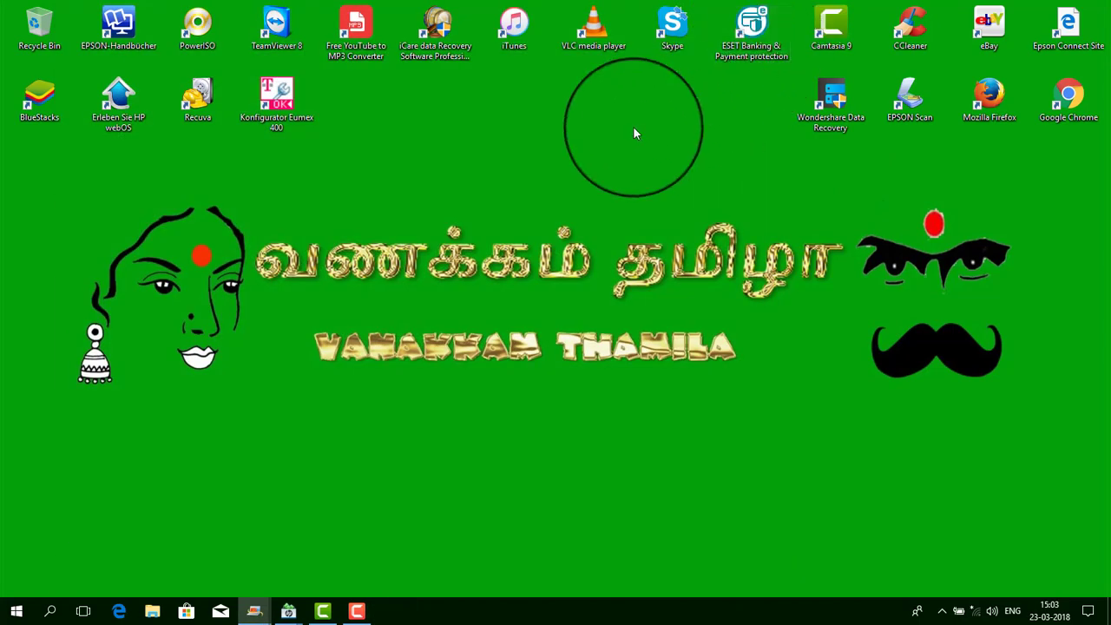
- Restart the computer to apply the new display language
click(19, 612)
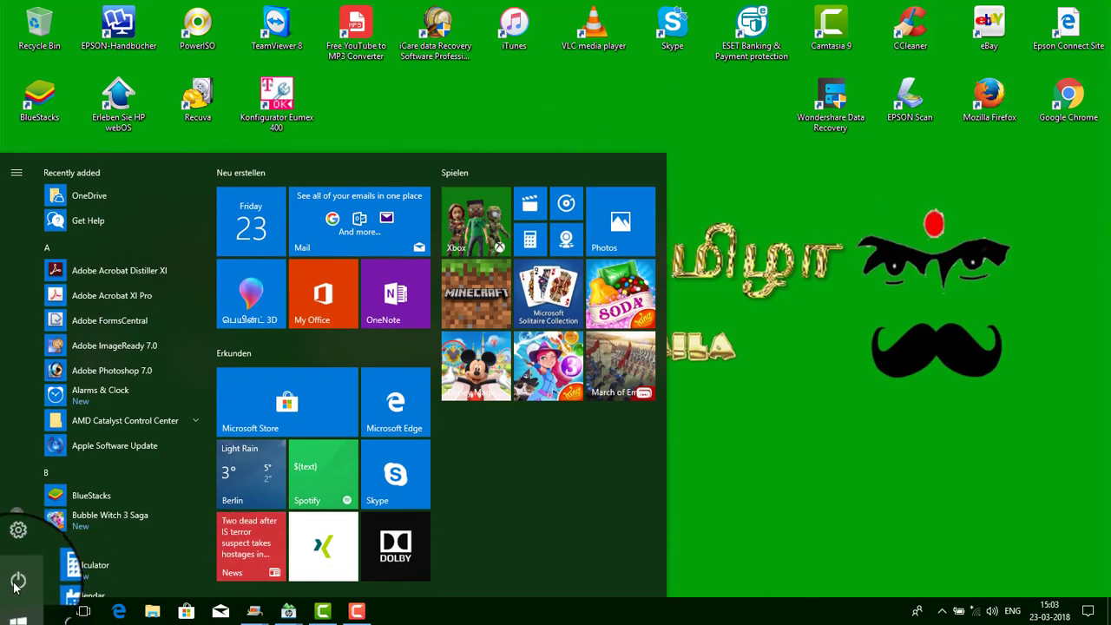
click(16, 583)
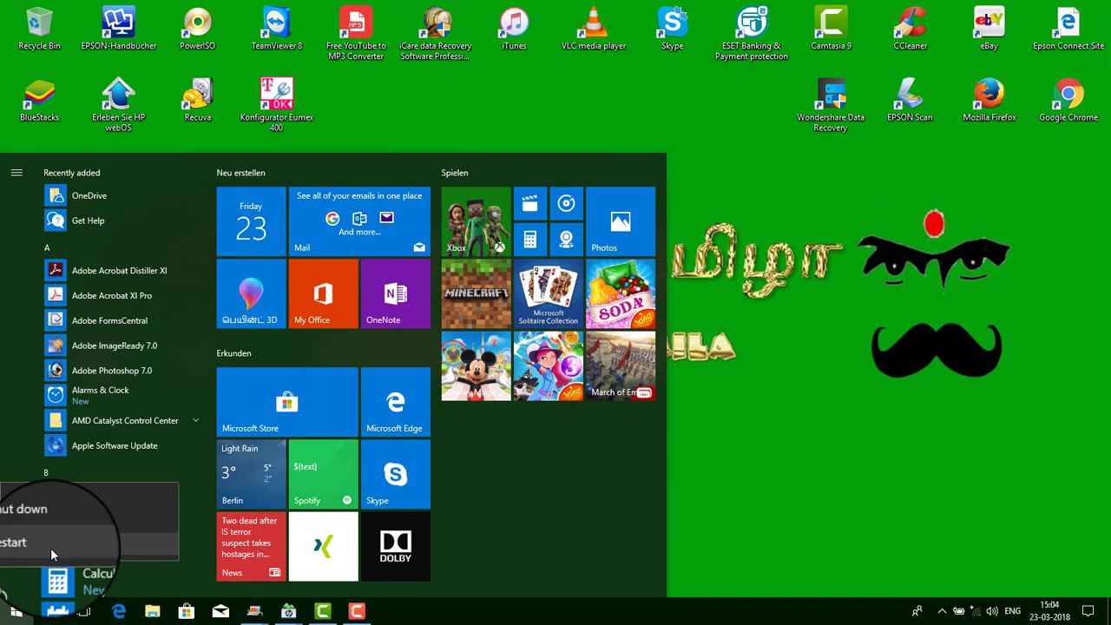
click(50, 547)
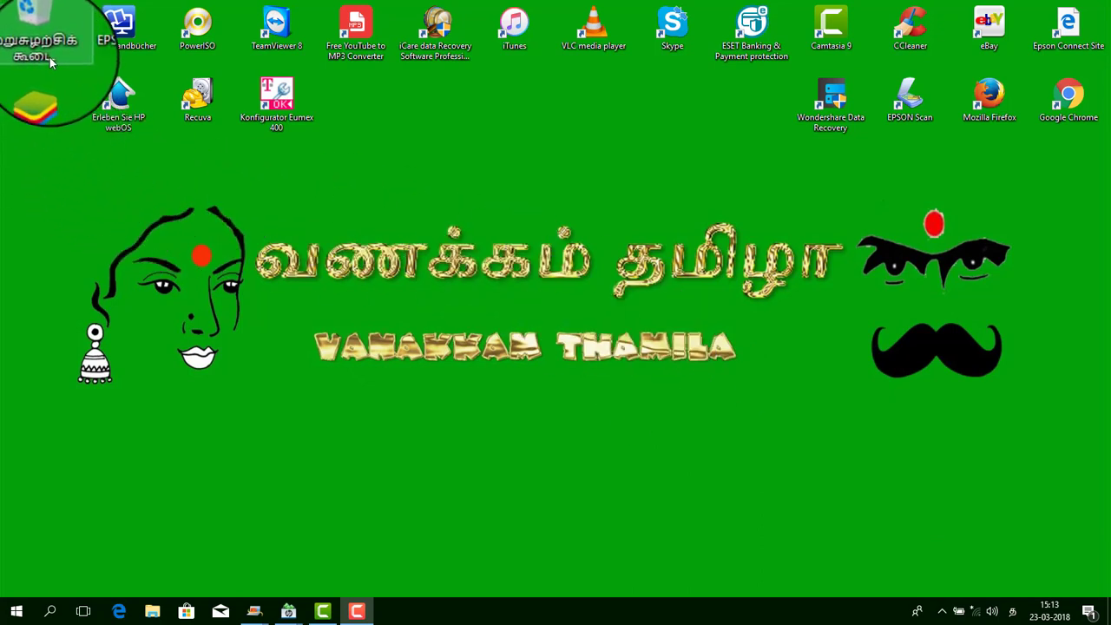
- Examine the desktop's context menu to check which display language it uses, and dismiss it
right_click(469, 137)
mouse_move(557, 187)
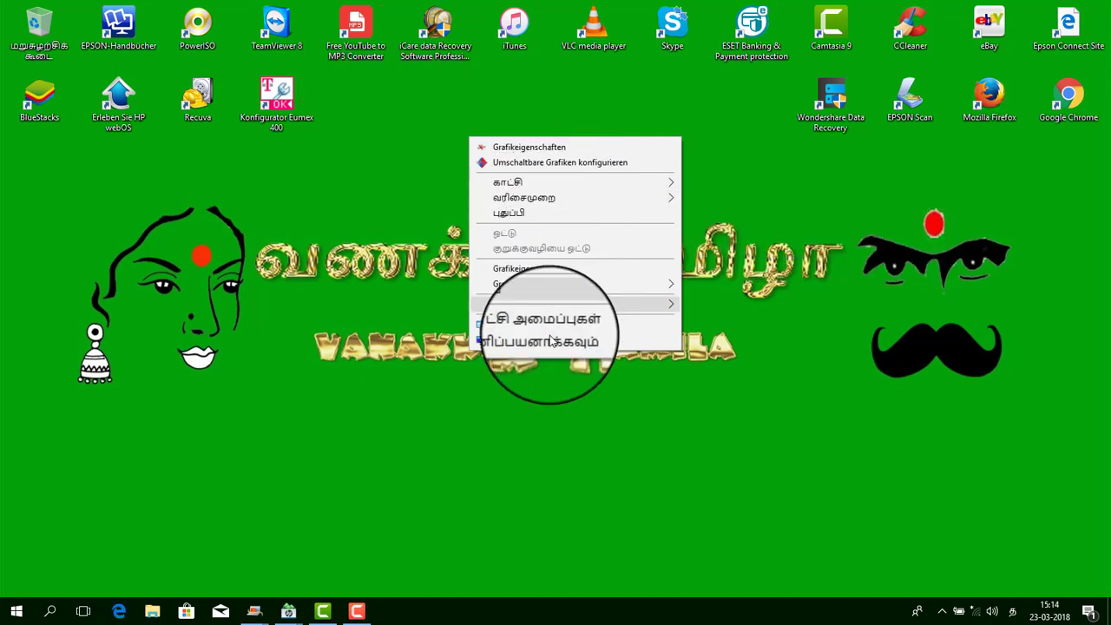
click(533, 422)
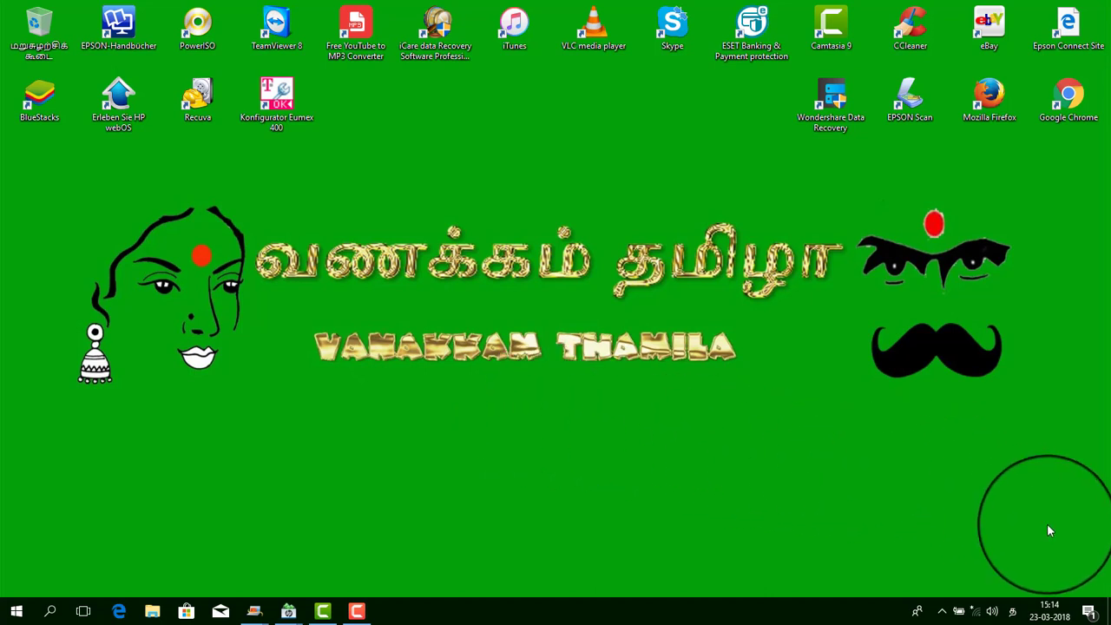
- Check the display language of the notification centre and the Time & Language settings, and close the settings
click(1085, 611)
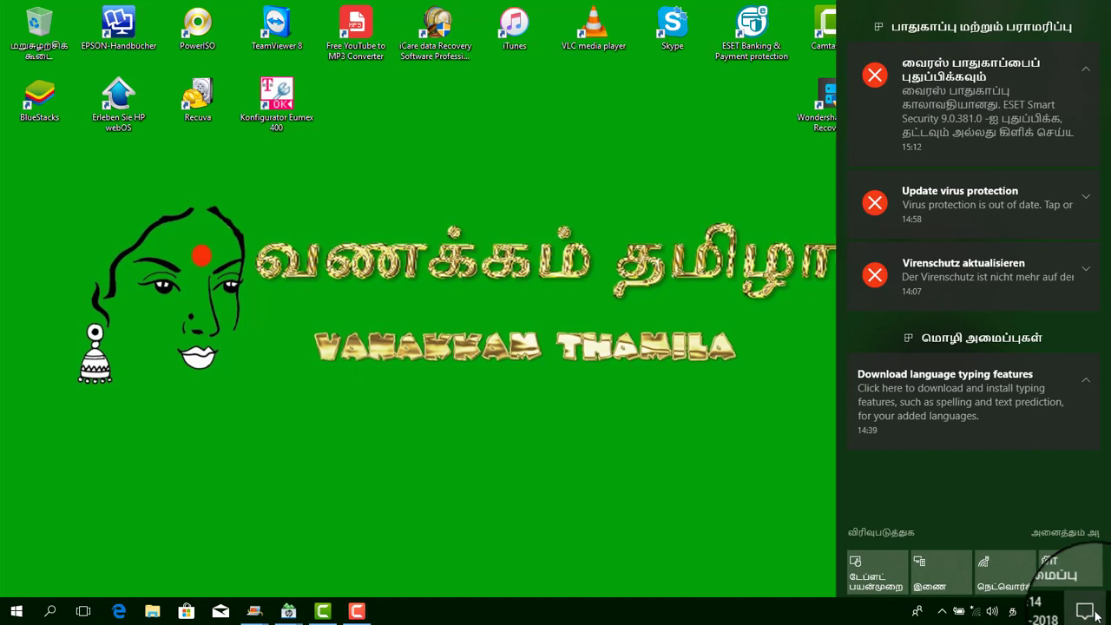
click(1064, 573)
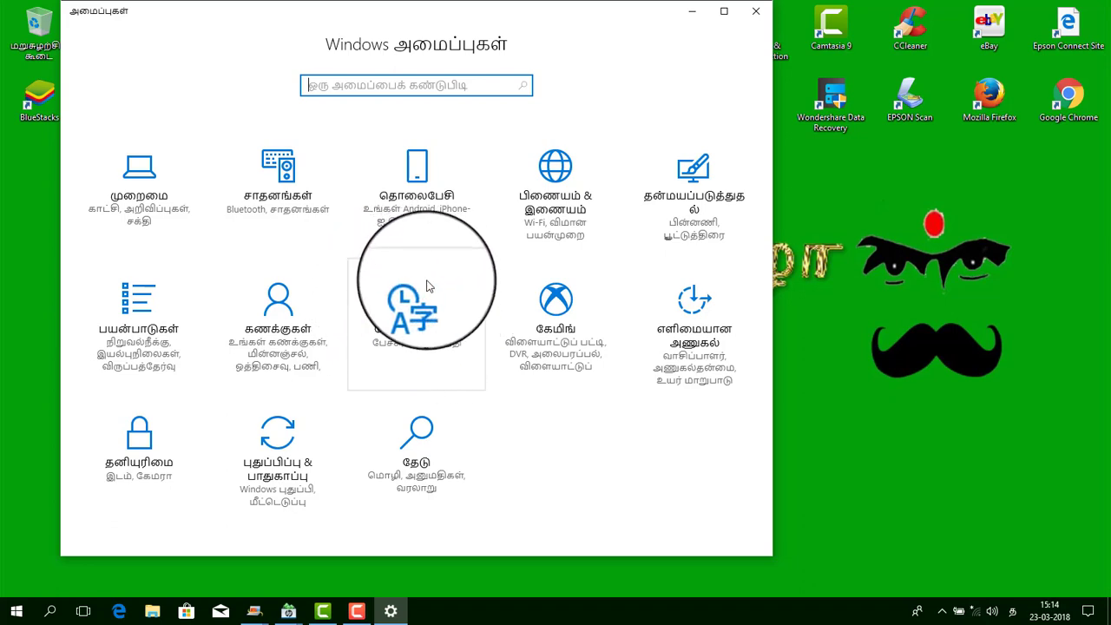
click(437, 335)
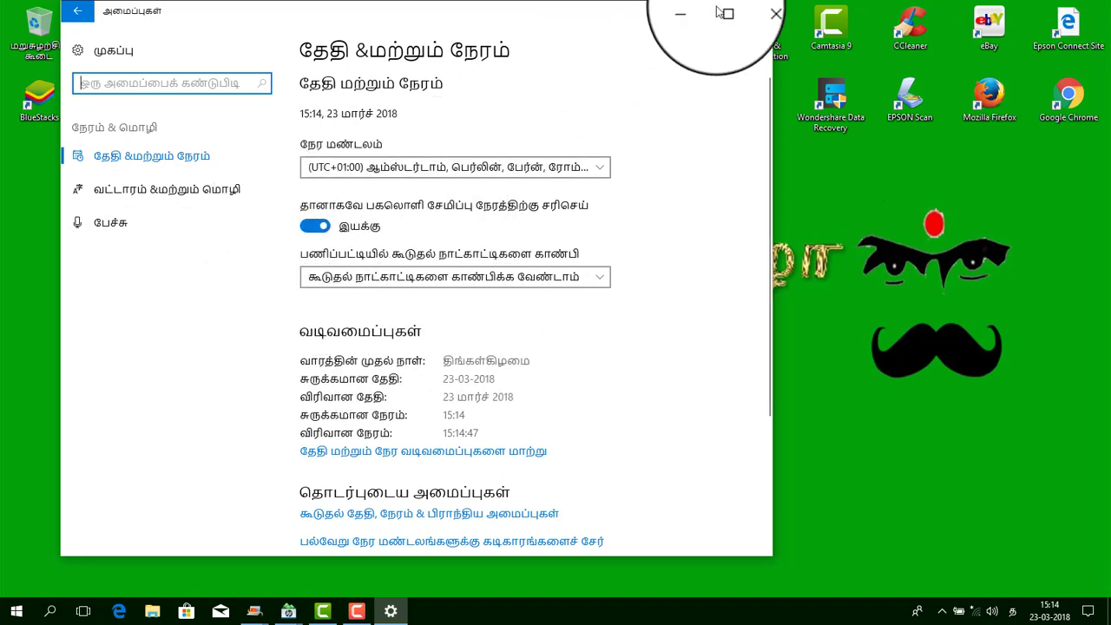
click(755, 11)
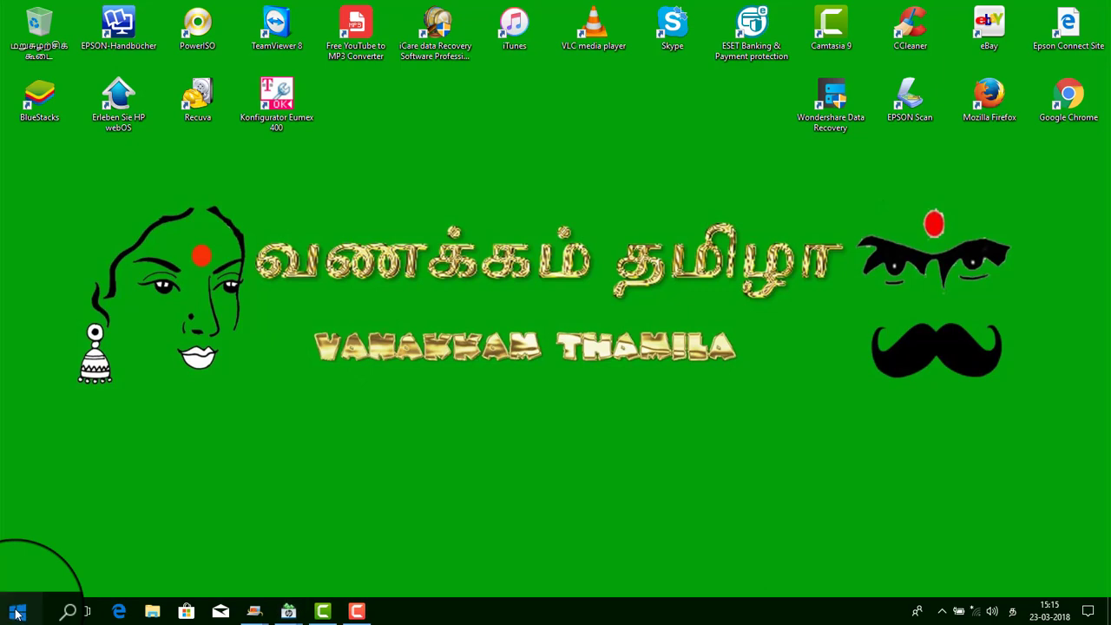
- Check the display language of the Start menu, its system shortcut list and the Windows settings overview, and close the settings
click(17, 612)
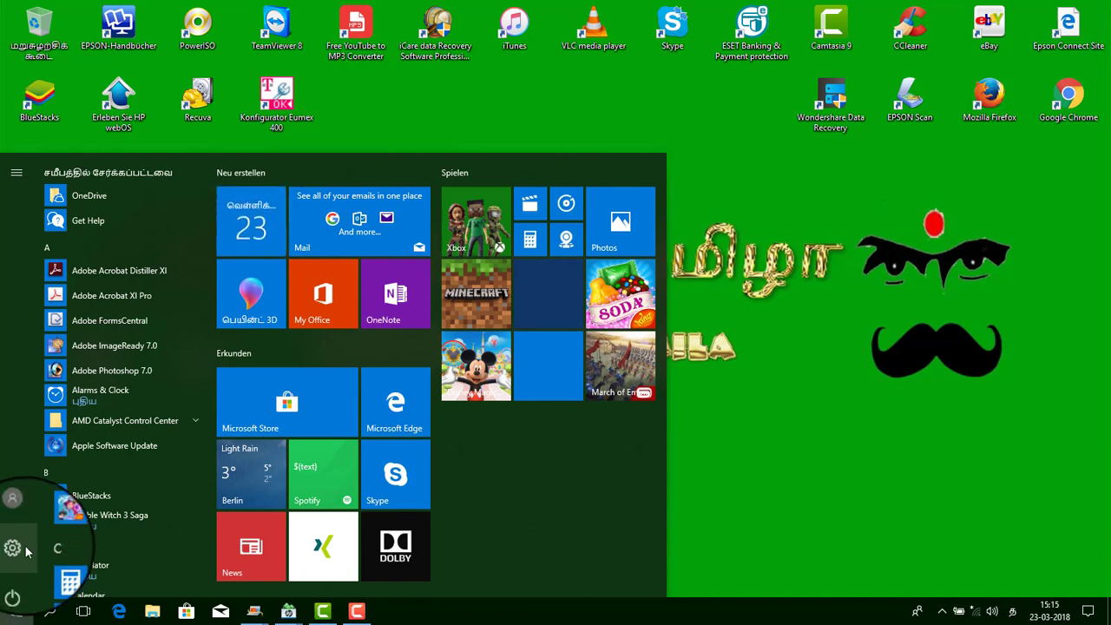
right_click(14, 620)
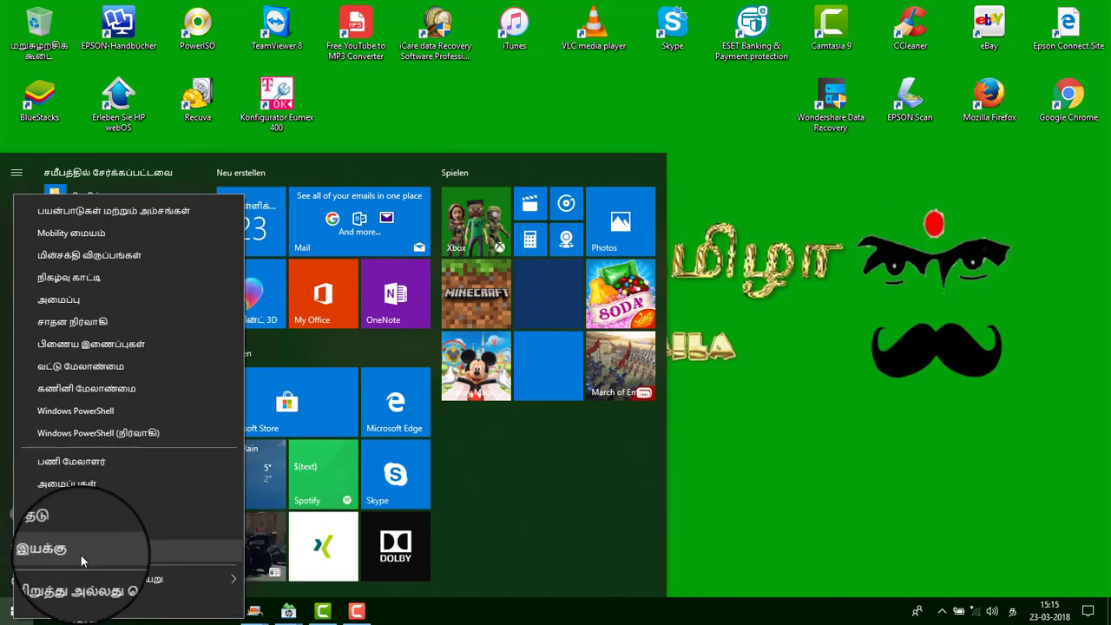
click(79, 489)
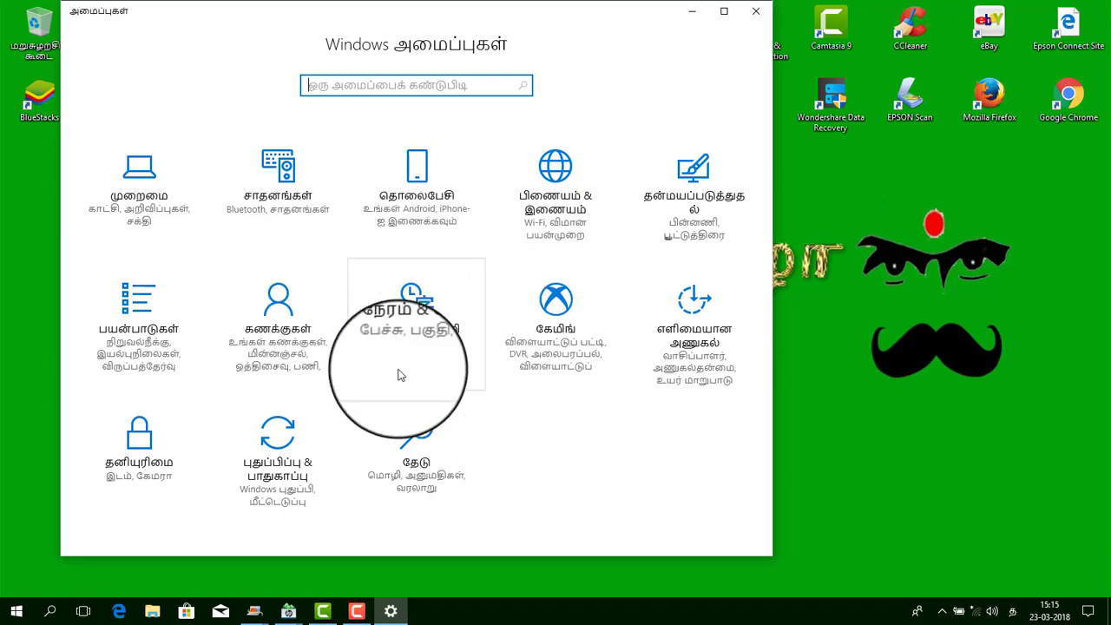
click(826, 160)
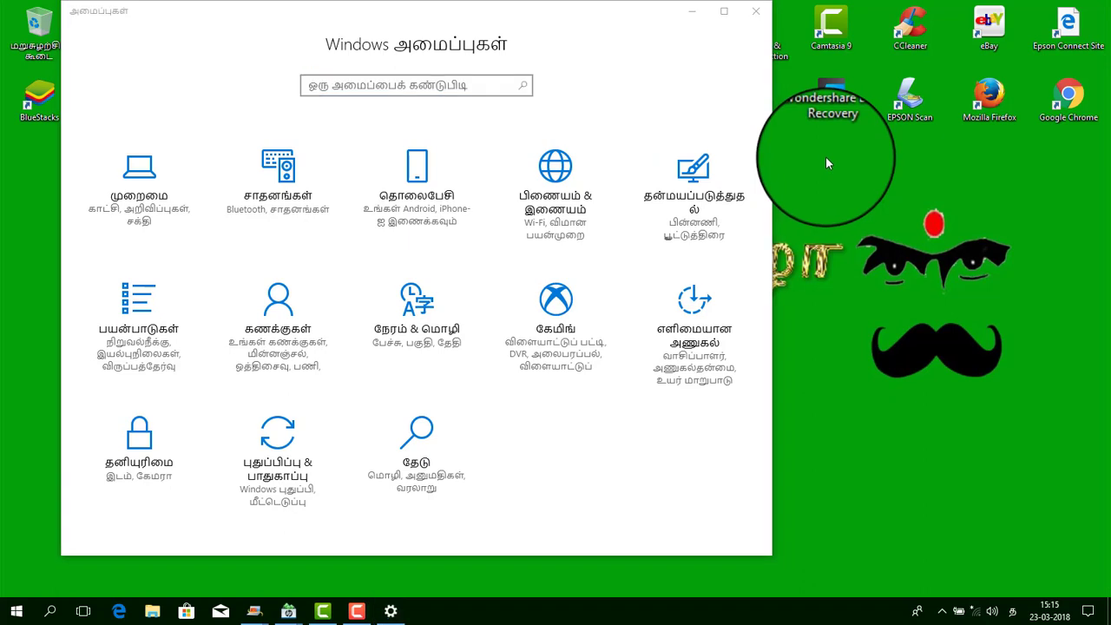
click(756, 13)
click(757, 13)
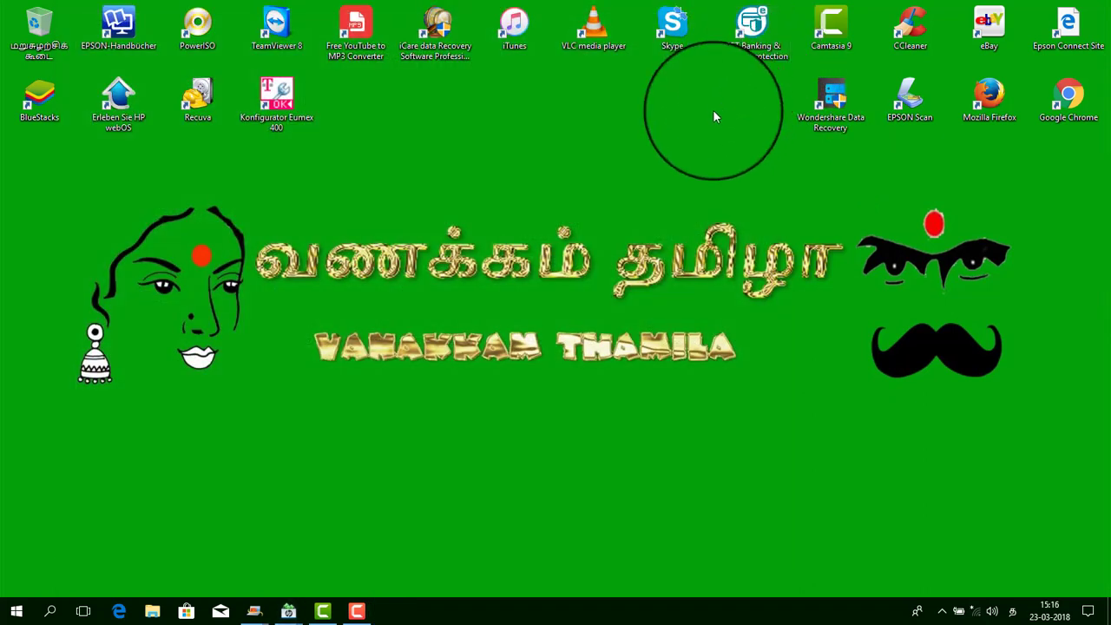